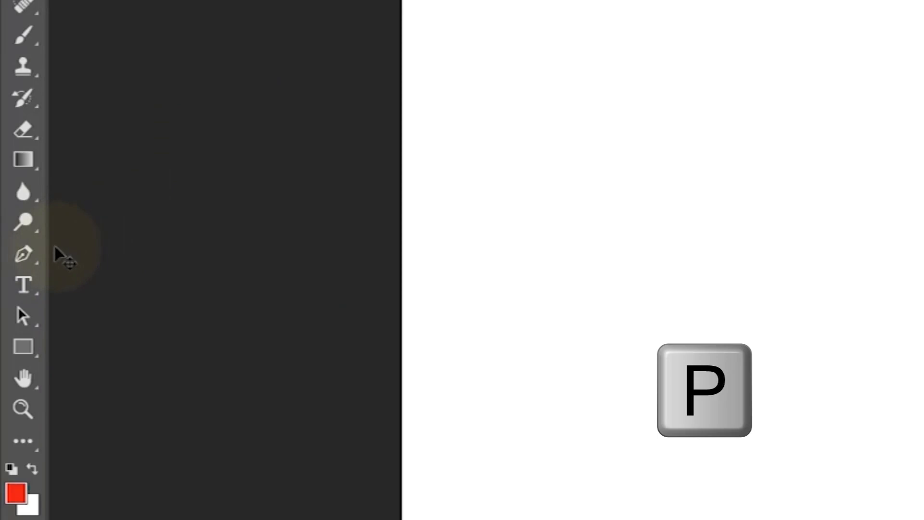
- Activate the standard Pen tool and set its drawing mode to Path
{"action": "key", "text": "p"}
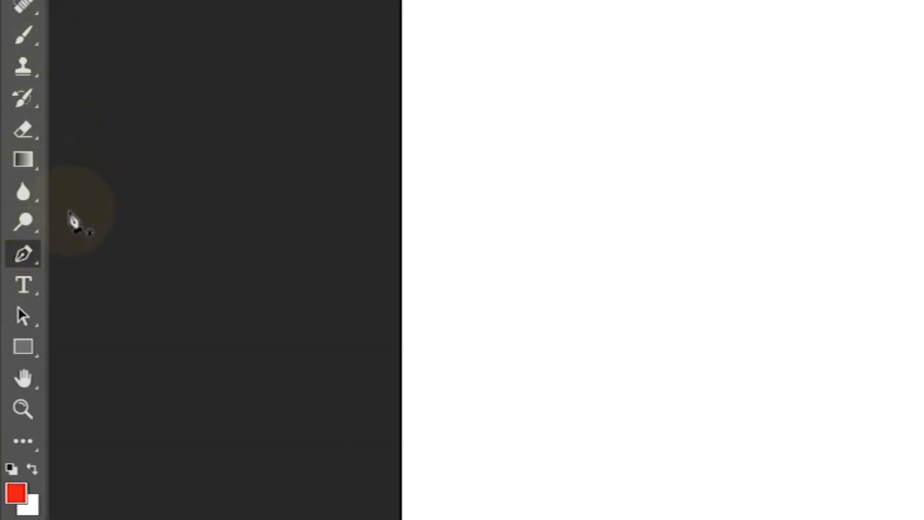
{"action": "left_click", "coordinate": [28, 258]}
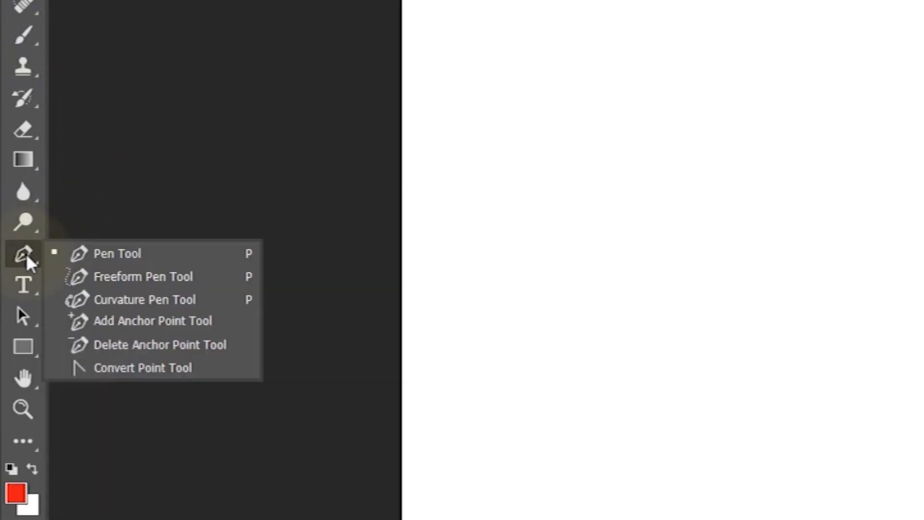
{"action": "left_click", "coordinate": [117, 255]}
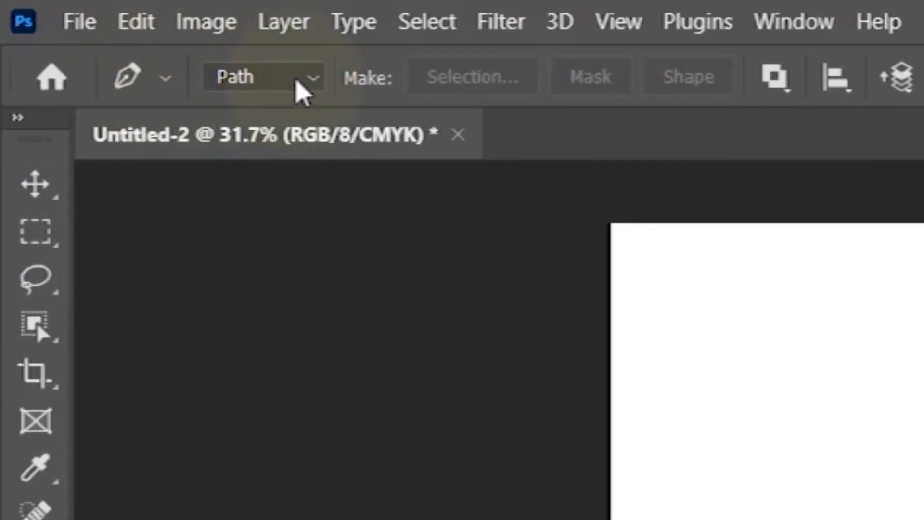
{"action": "left_click", "coordinate": [305, 81]}
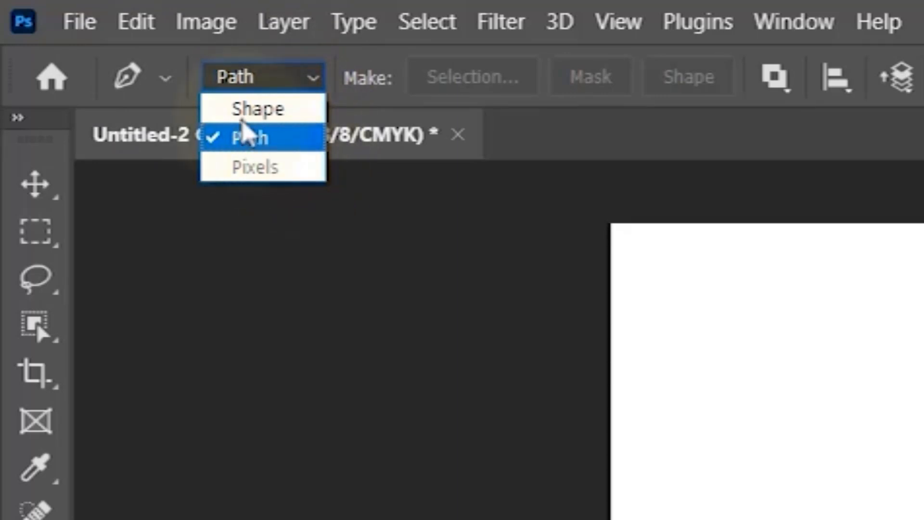
{"action": "left_click", "coordinate": [275, 142]}
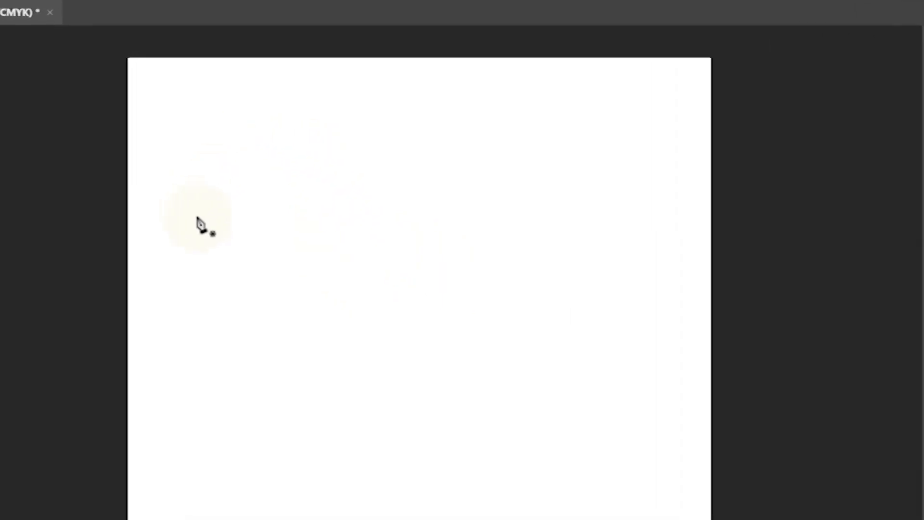
- Draw a closed triangular path with three straight sides in the upper half of the canvas
{"action": "left_click", "coordinate": [197, 216]}
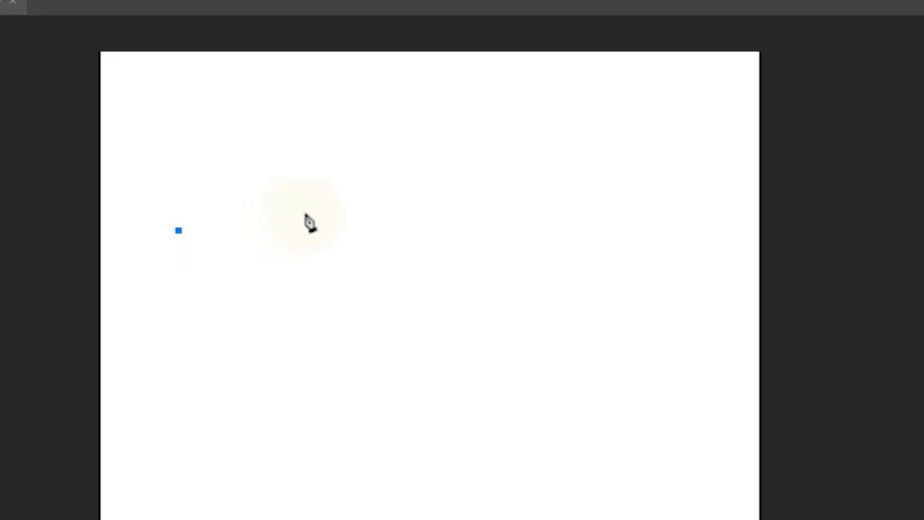
{"action": "left_click", "coordinate": [511, 188]}
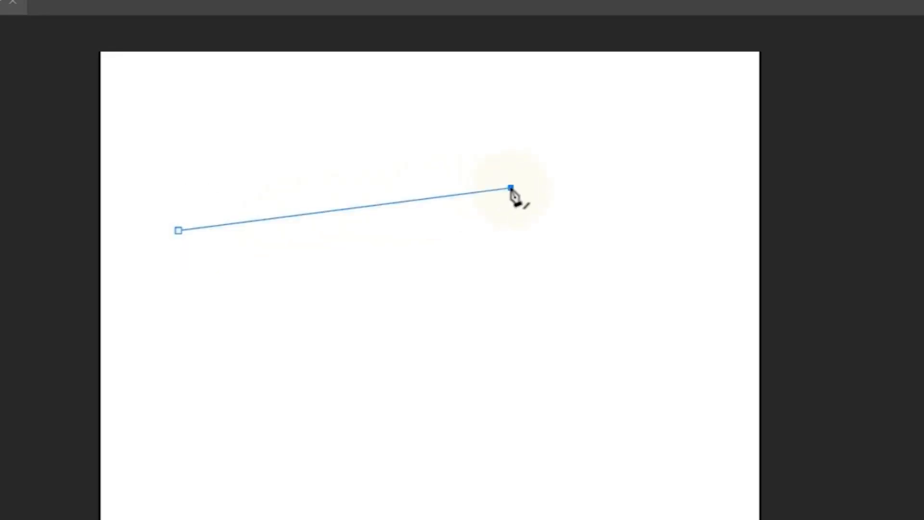
{"action": "left_click", "coordinate": [384, 466]}
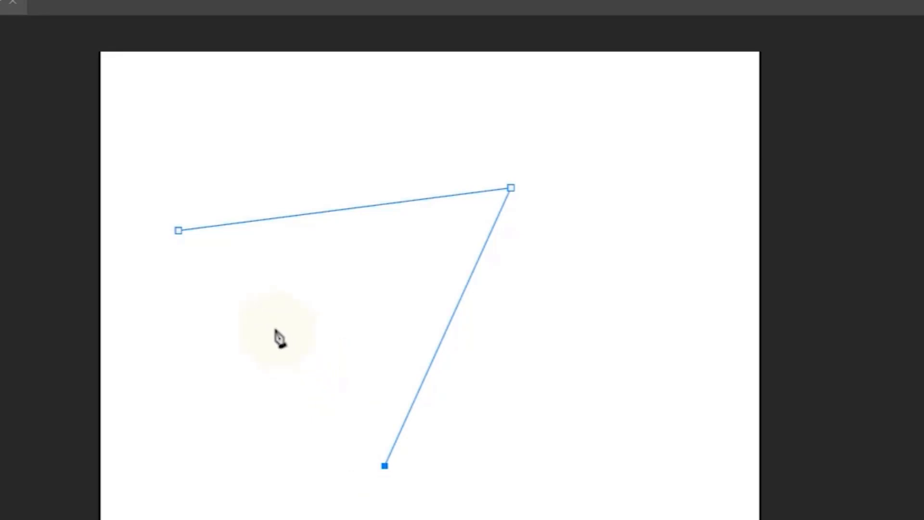
{"action": "left_click", "coordinate": [179, 230]}
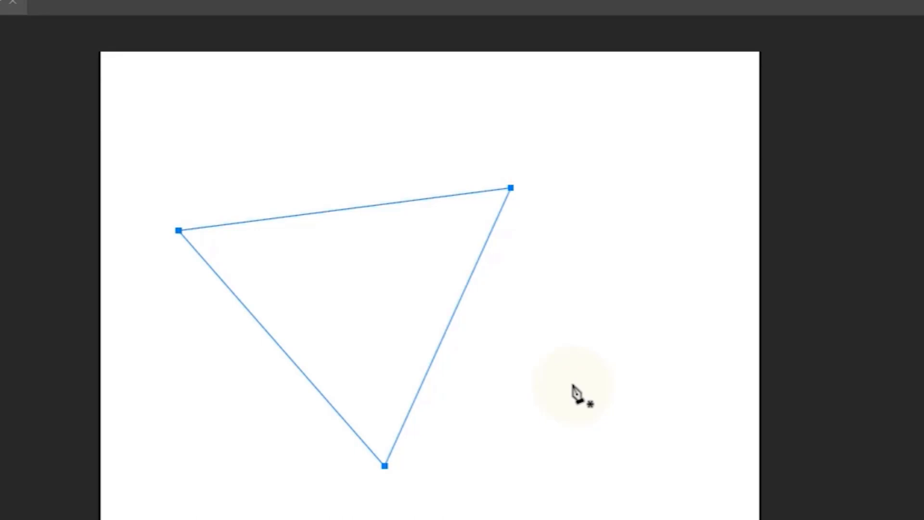
- Convert the triangular path into a selection and add a new layer with the default settings
{"action": "key", "text": "ctrl+Return"}
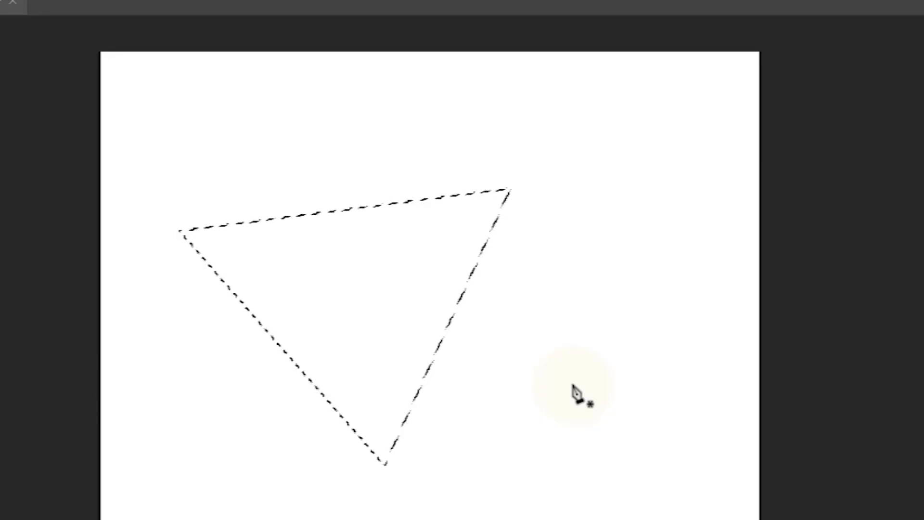
{"action": "key", "text": "ctrl+shift+n"}
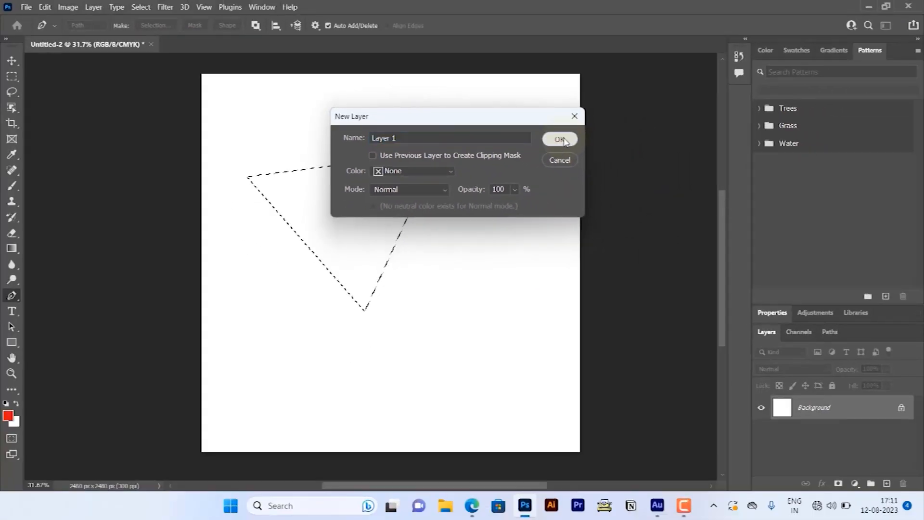
{"action": "left_click", "coordinate": [626, 148]}
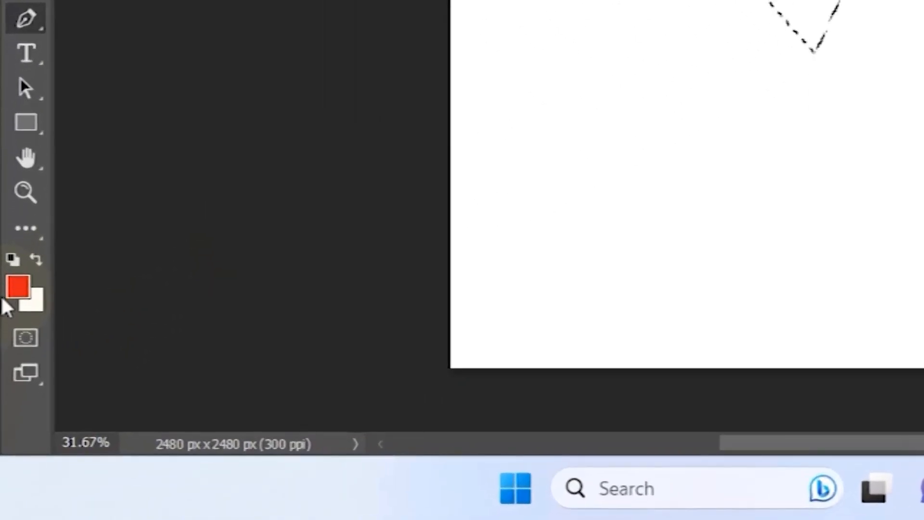
- Set the foreground color to a bright blue, hex 0208fd
{"action": "left_click", "coordinate": [21, 291]}
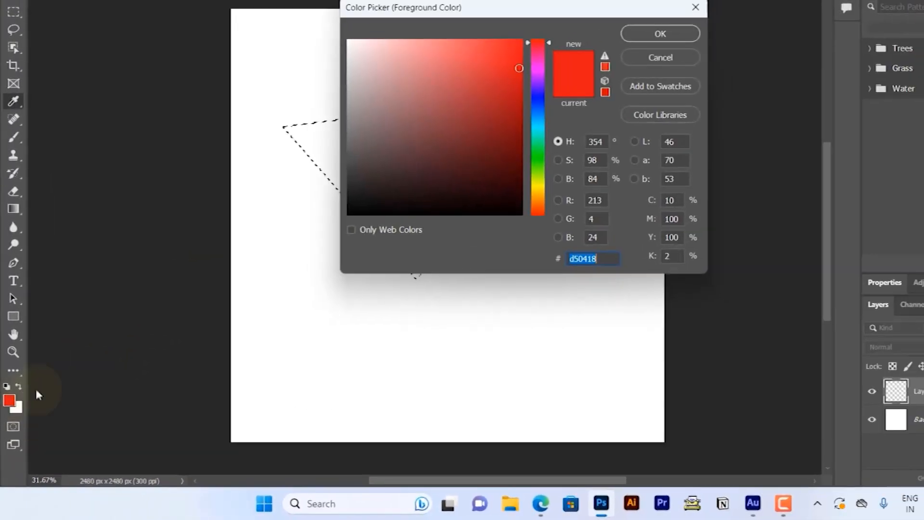
{"action": "left_click", "coordinate": [537, 101]}
{"action": "mouse_move", "coordinate": [532, 114]}
{"action": "left_mouse_down"}
{"action": "mouse_move", "coordinate": [531, 141]}
{"action": "mouse_move", "coordinate": [538, 103]}
{"action": "left_mouse_up"}
{"action": "left_click_drag", "start_coordinate": [513, 72], "coordinate": [522, 40]}
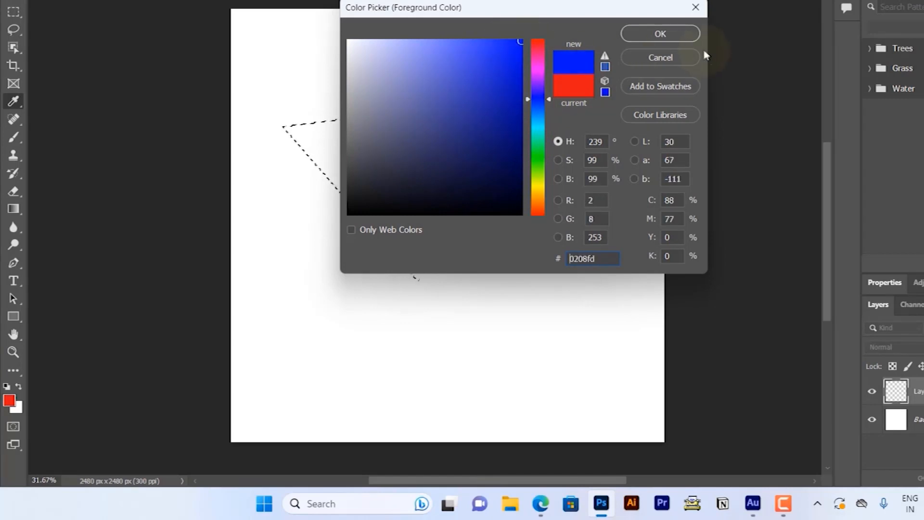
{"action": "left_click", "coordinate": [668, 34]}
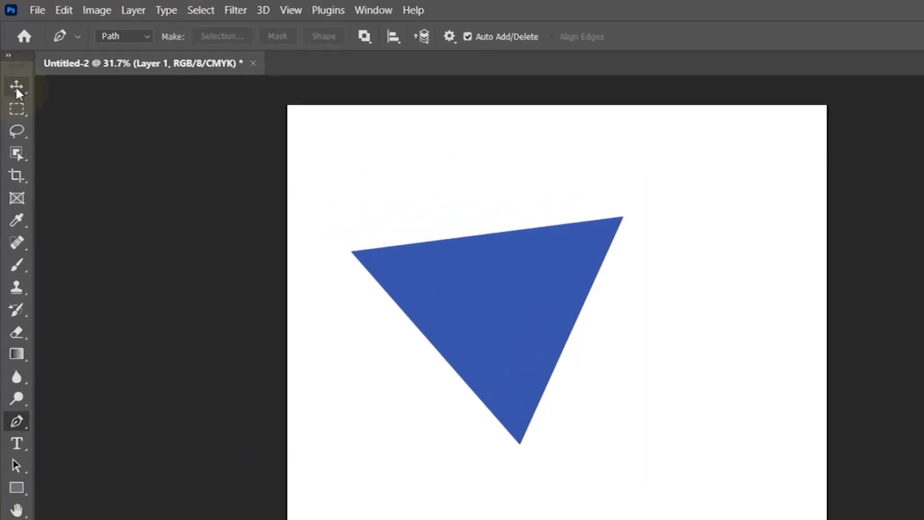
- Move the blue triangle toward the canvas's upper right and delete its layer
{"action": "left_click", "coordinate": [16, 86]}
{"action": "left_click_drag", "start_coordinate": [550, 297], "coordinate": [632, 275]}
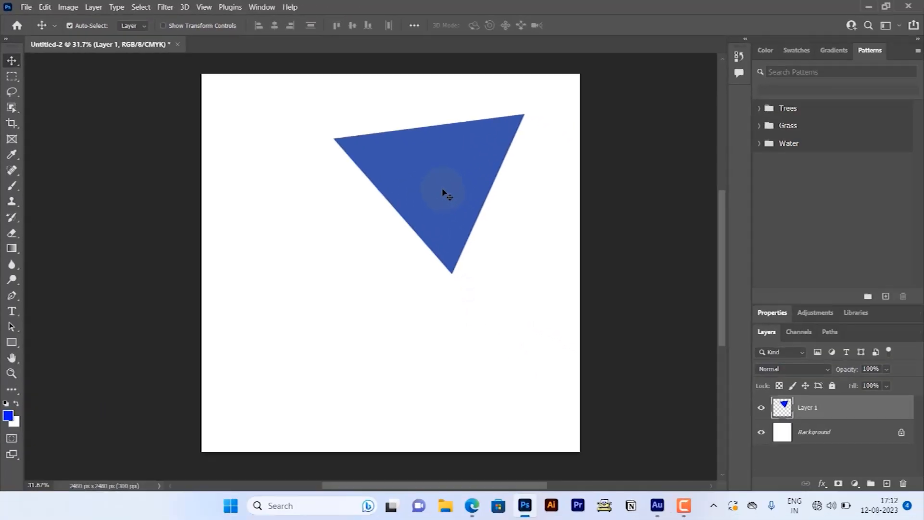
{"action": "key", "text": "Delete"}
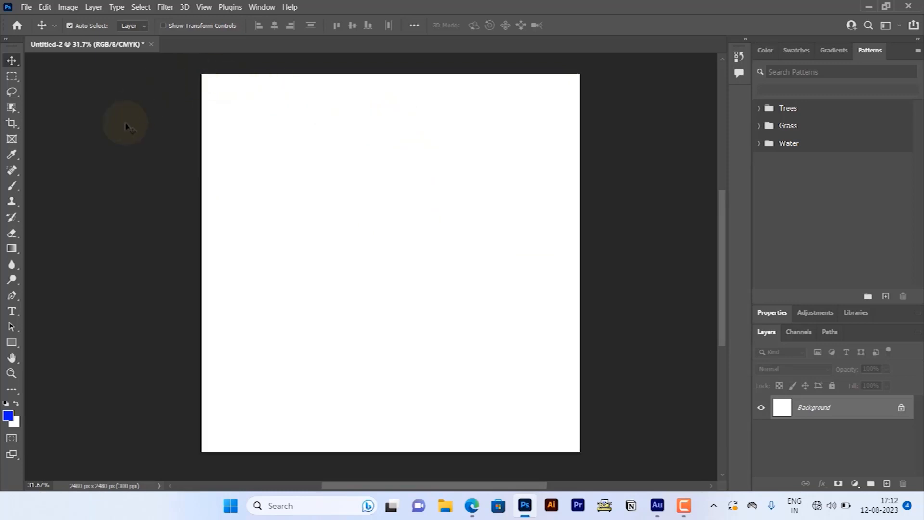
- Draw an S-shaped Pen path across the canvas, starting beyond its left edge, curving at a middle anchor and ending beyond its right edge
{"action": "left_click", "coordinate": [12, 295]}
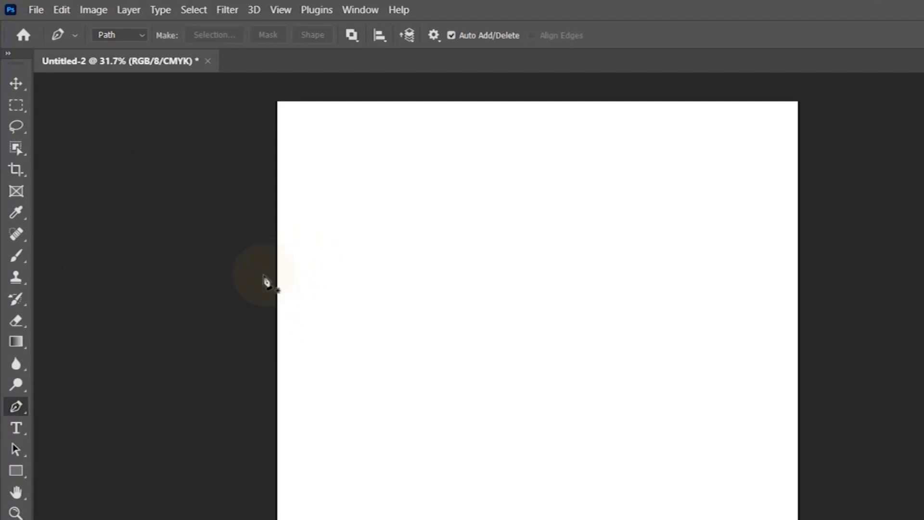
{"action": "left_click", "coordinate": [259, 283]}
{"action": "left_click", "coordinate": [513, 290]}
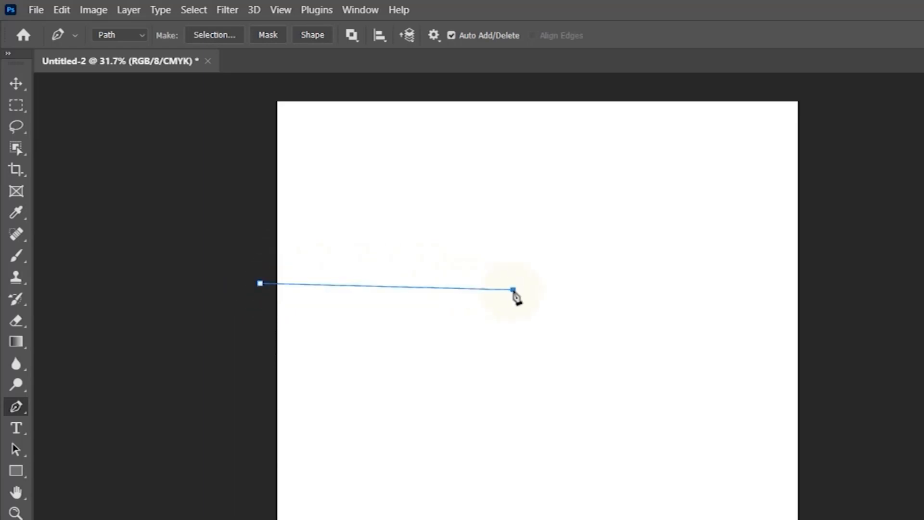
{"action": "left_click_drag", "start_coordinate": [516, 298], "coordinate": [667, 380]}
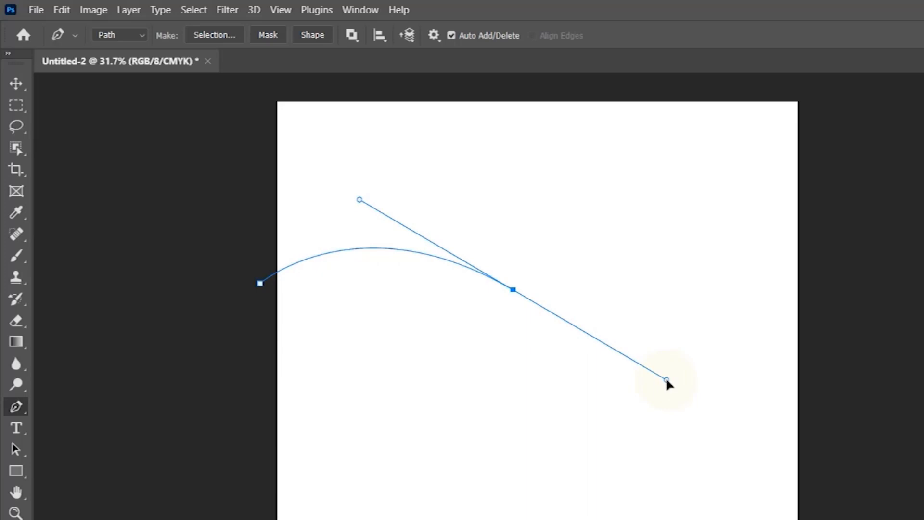
{"action": "left_click_drag", "start_coordinate": [667, 379], "coordinate": [673, 391]}
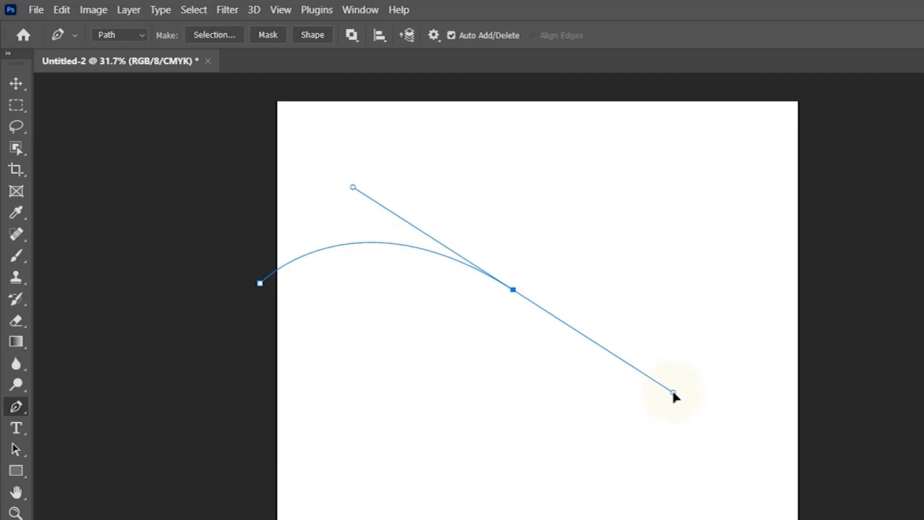
{"action": "left_click_drag", "start_coordinate": [673, 392], "coordinate": [674, 394]}
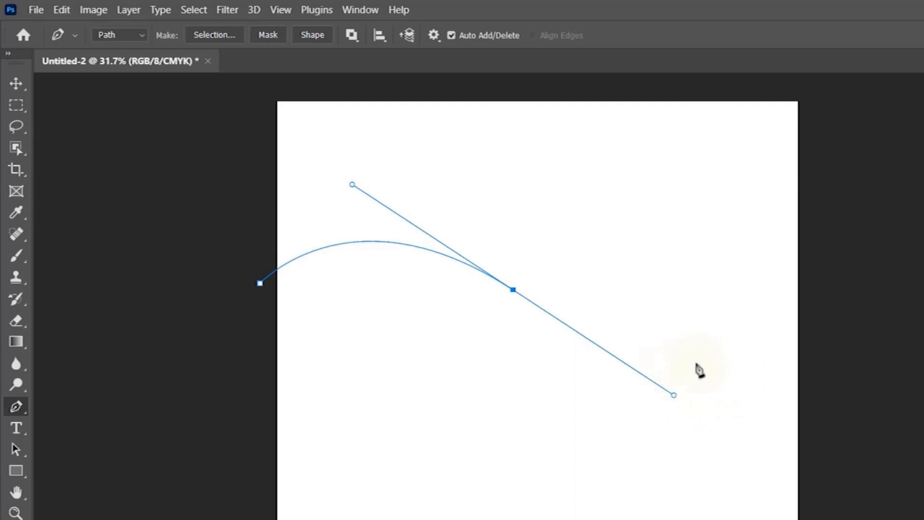
{"action": "left_click", "coordinate": [831, 298]}
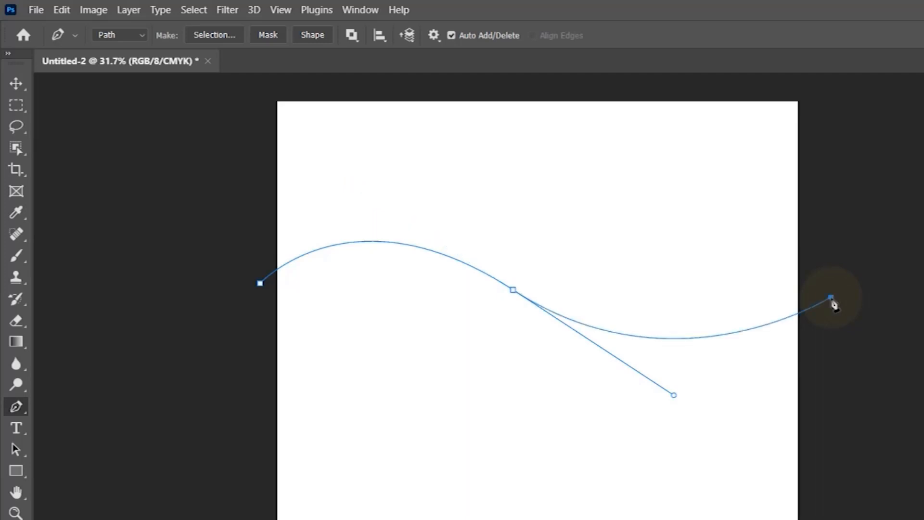
{"action": "left_click_drag", "start_coordinate": [832, 300], "coordinate": [870, 273]}
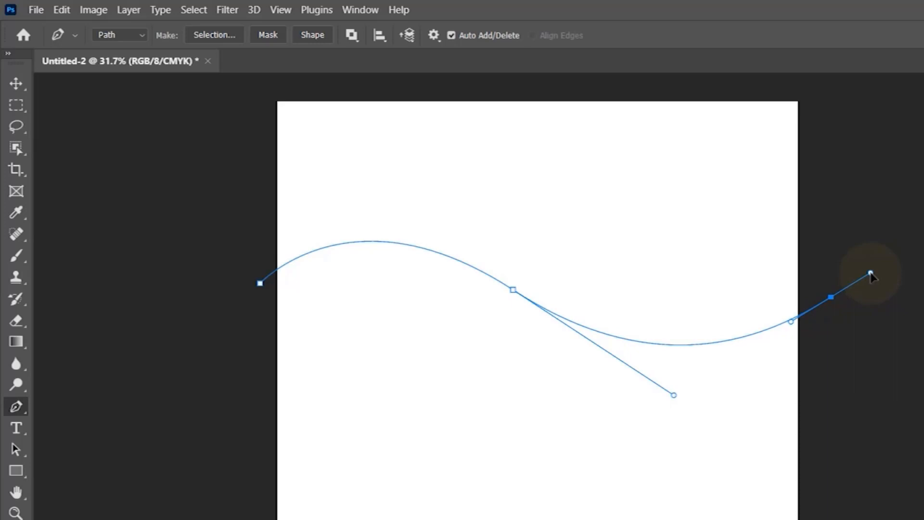
- Close the wavy path around the outside of the canvas's top corners and convert it into a selection
{"action": "left_click", "coordinate": [823, 87]}
{"action": "left_click", "coordinate": [264, 88]}
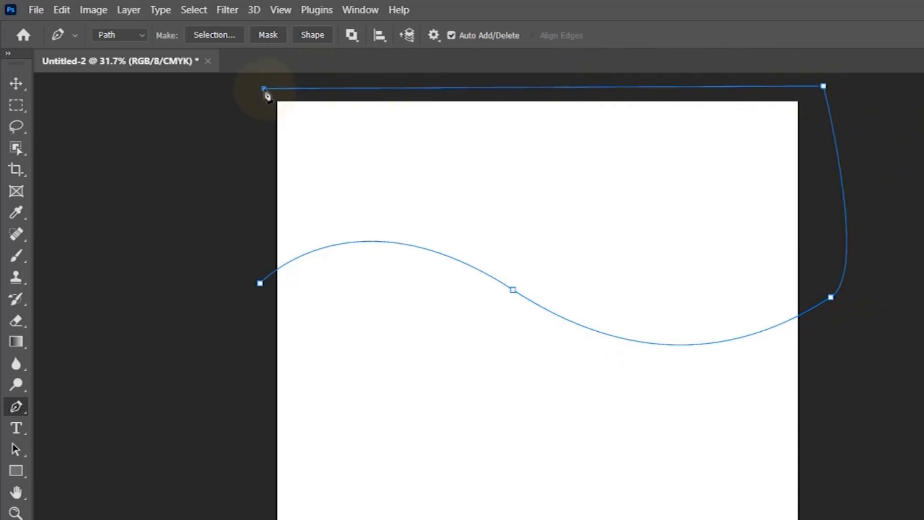
{"action": "left_click", "coordinate": [261, 284]}
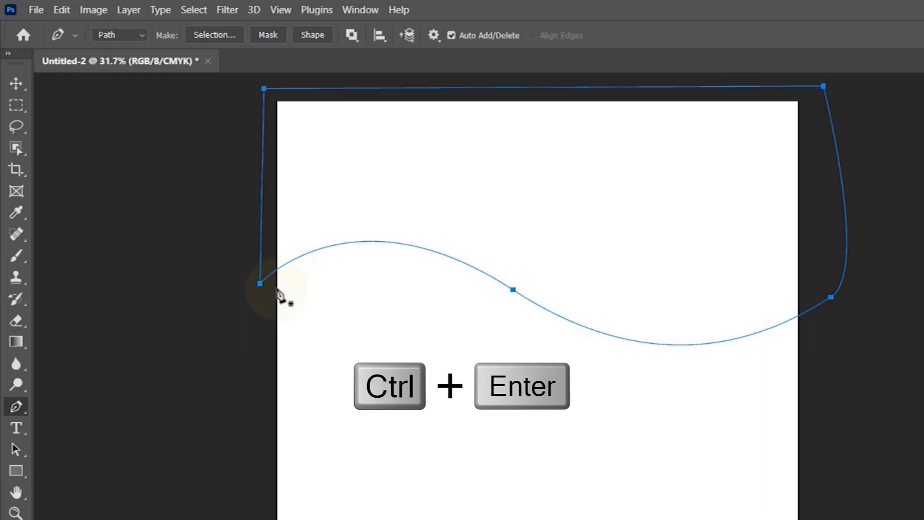
{"action": "key", "text": "ctrl+Return"}
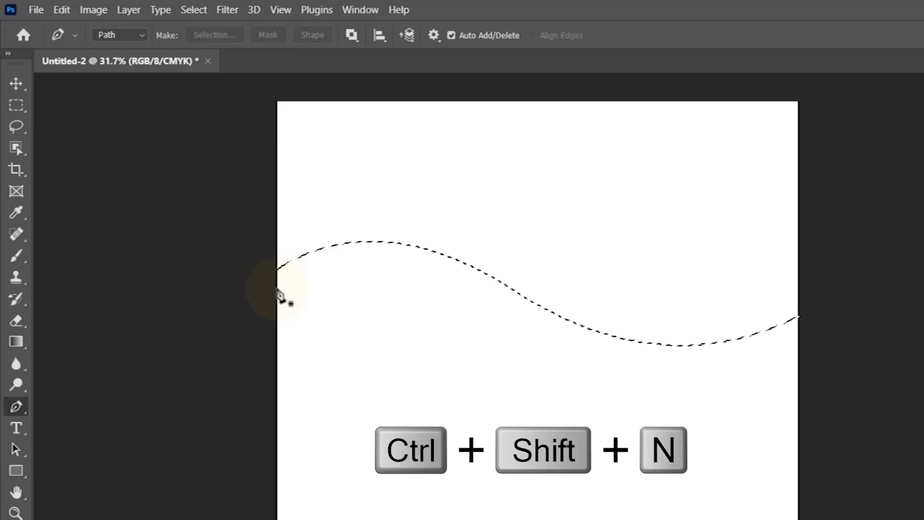
- Add a new layer, fill the wavy selection with the blue foreground color and deselect
{"action": "key", "text": "ctrl+shift+n"}
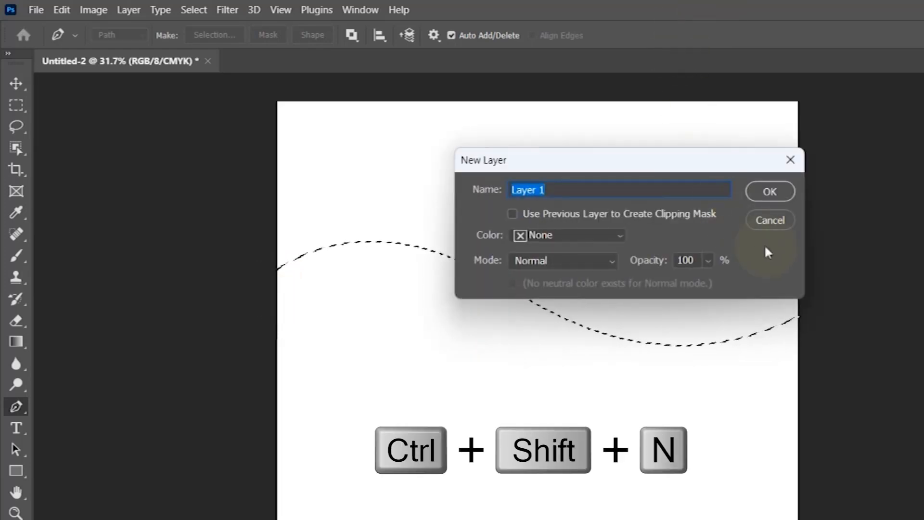
{"action": "left_click", "coordinate": [768, 192]}
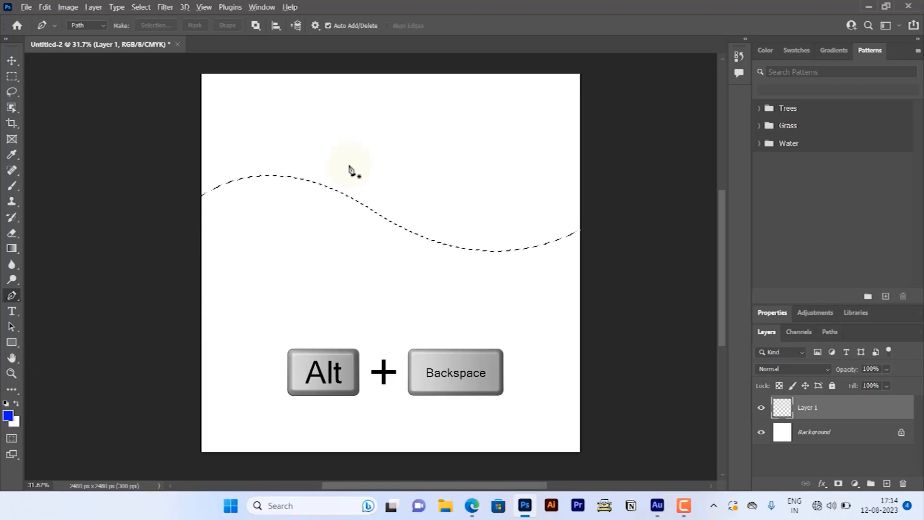
{"action": "key", "text": "alt+BackSpace"}
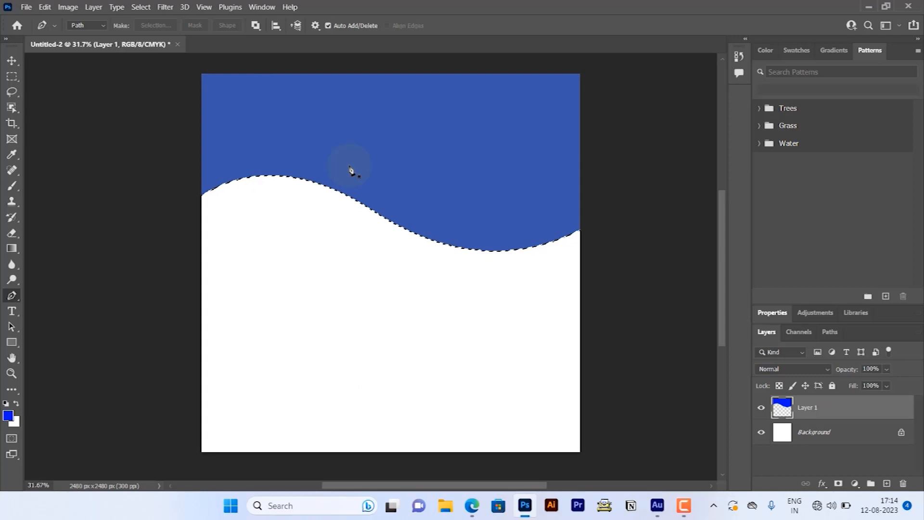
{"action": "key", "text": "ctrl+d"}
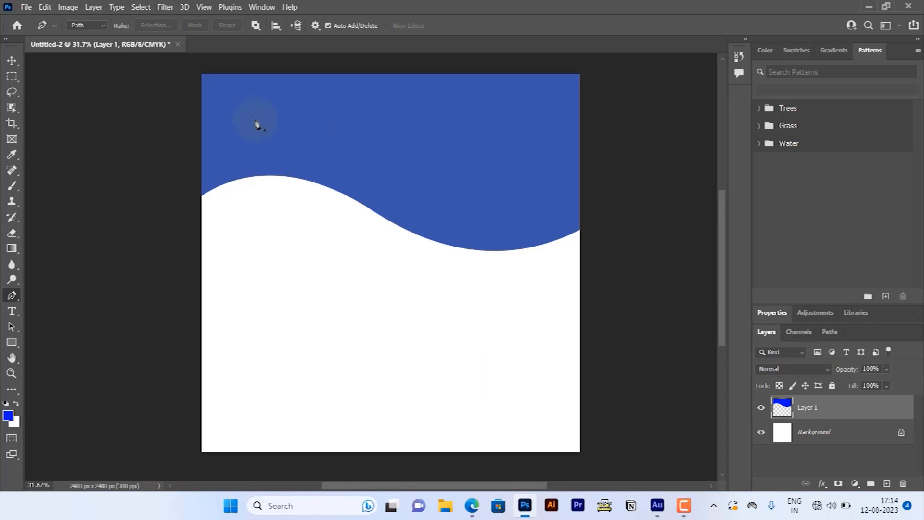
- Pick the blue wave shape with the Move tool and delete its layer
{"action": "left_click", "coordinate": [12, 61]}
{"action": "left_click_drag", "start_coordinate": [403, 200], "coordinate": [440, 201]}
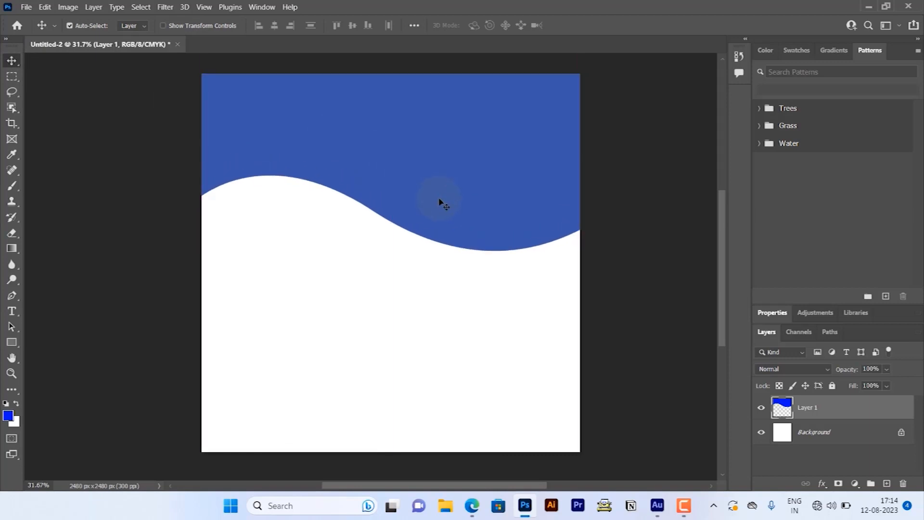
{"action": "key", "text": "Delete"}
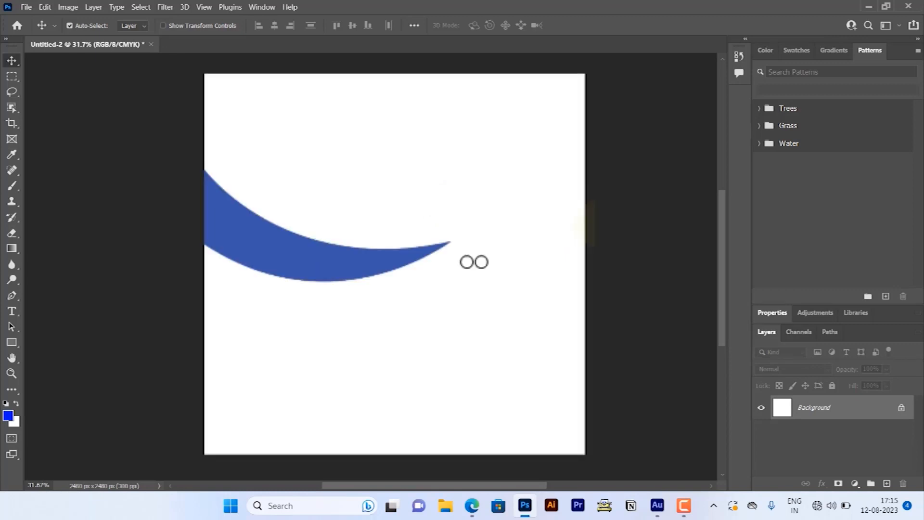
- Draw a downward-sagging Pen curve from the canvas's left edge to an anchor right of the canvas's middle
{"action": "left_click", "coordinate": [12, 296]}
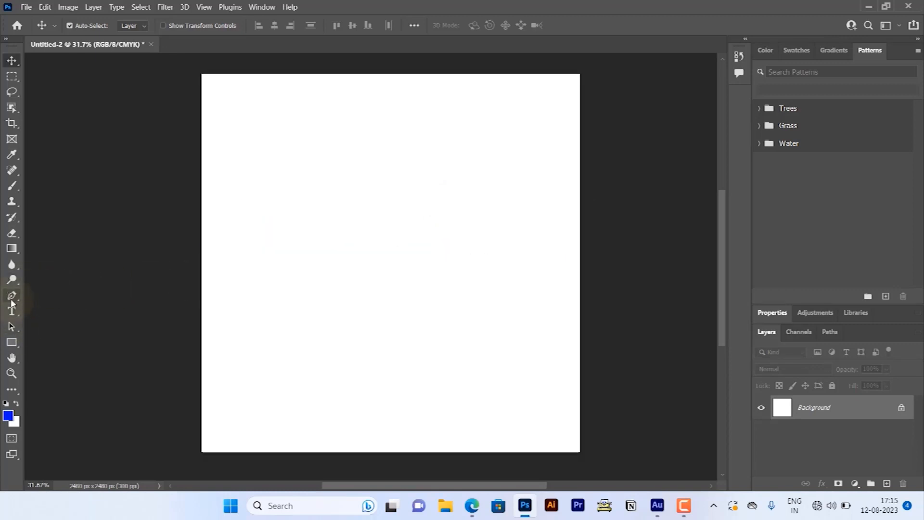
{"action": "left_click", "coordinate": [202, 168]}
{"action": "left_click", "coordinate": [541, 212]}
{"action": "left_click_drag", "start_coordinate": [540, 214], "coordinate": [715, 156]}
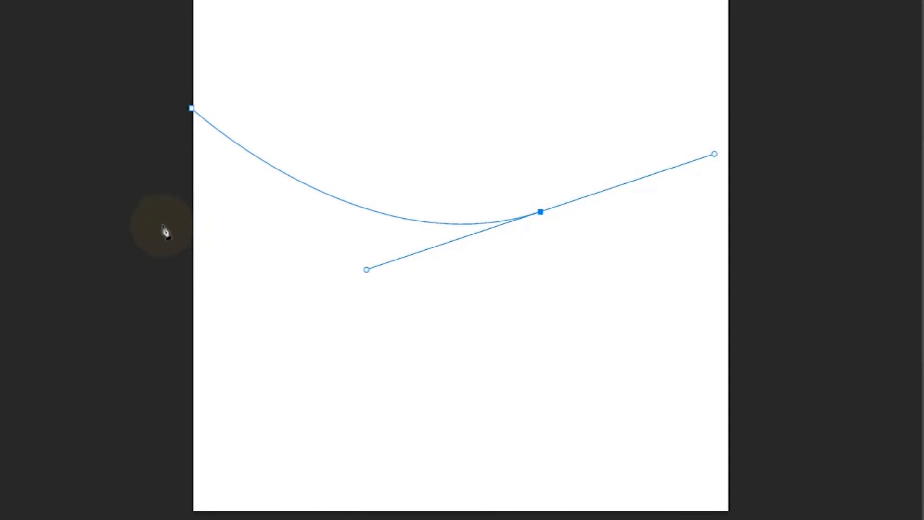
{"action": "left_click", "coordinate": [177, 223]}
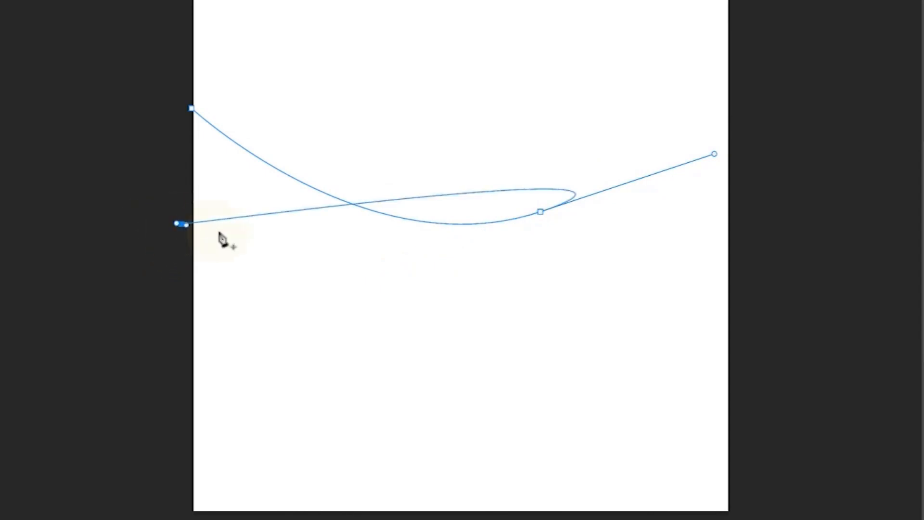
{"action": "left_click", "coordinate": [274, 213]}
{"action": "key", "text": "ctrl+z"}
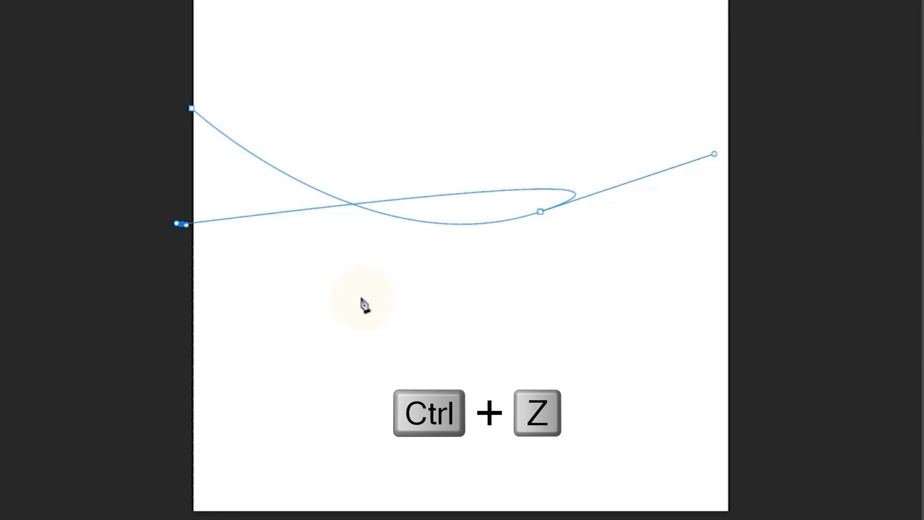
{"action": "key", "text": "ctrl+z"}
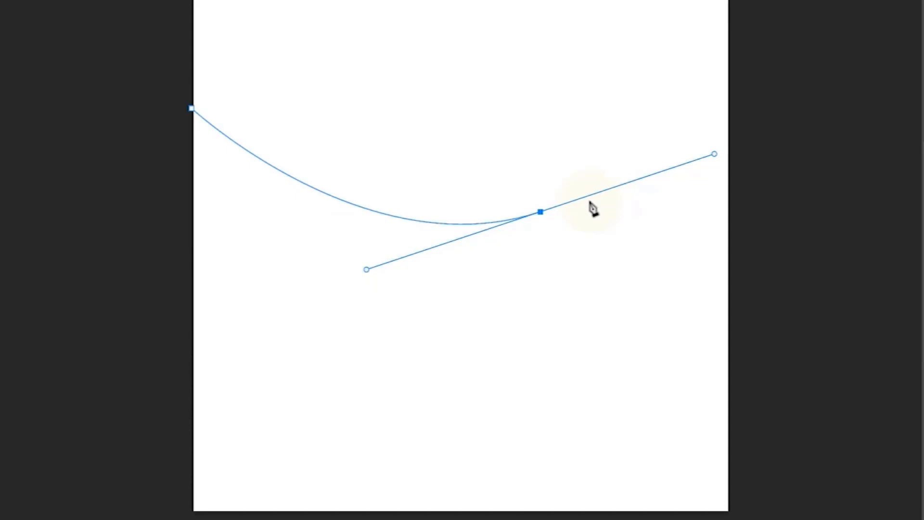
- Remove the tip anchor's outgoing handle, curve the path back to the canvas's left edge and close it with a straight side
{"action": "key", "text": "alt"}
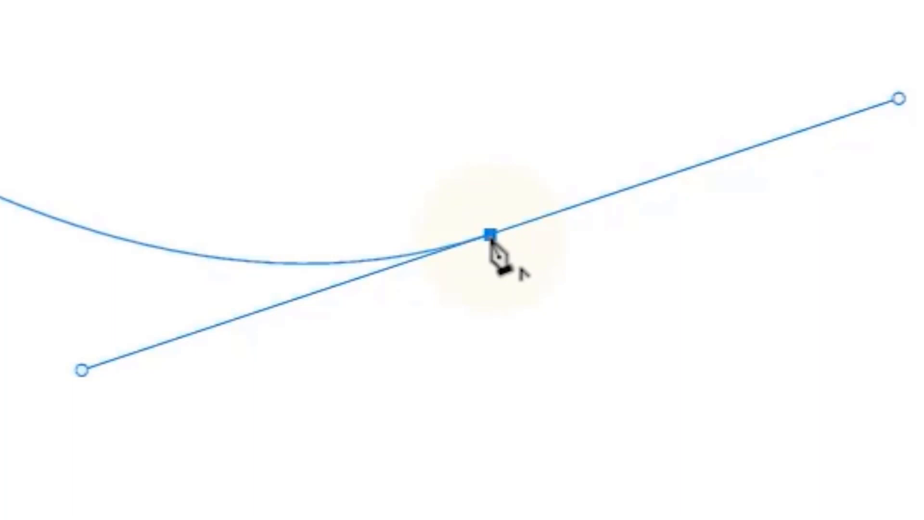
{"action": "left_click", "coordinate": [491, 236]}
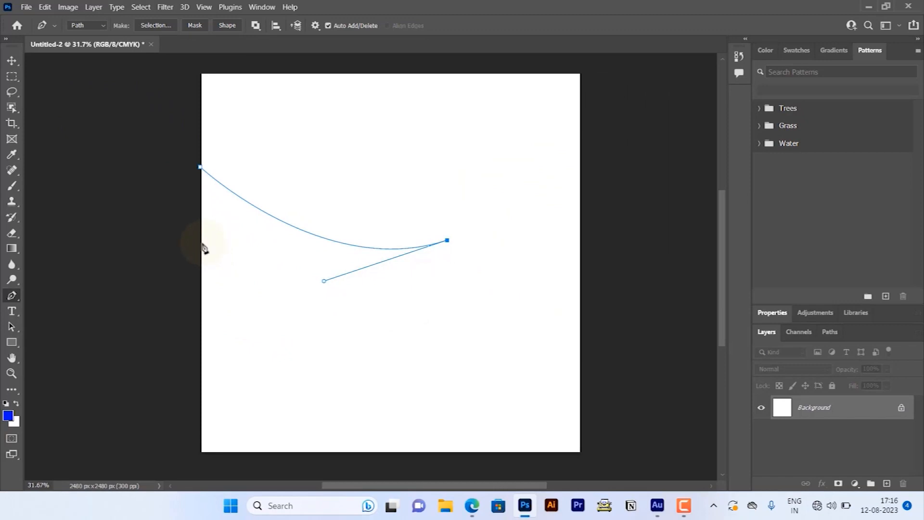
{"action": "left_click_drag", "start_coordinate": [201, 244], "coordinate": [72, 157]}
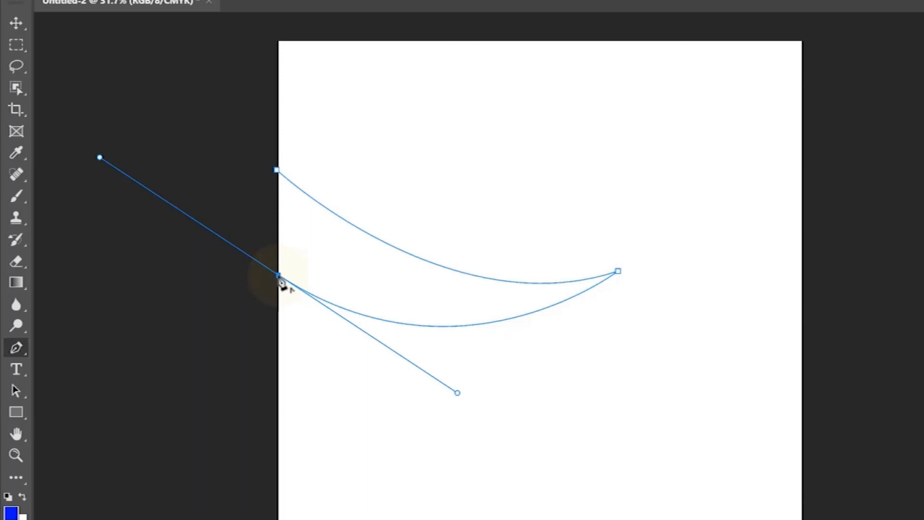
{"action": "left_click", "coordinate": [278, 275]}
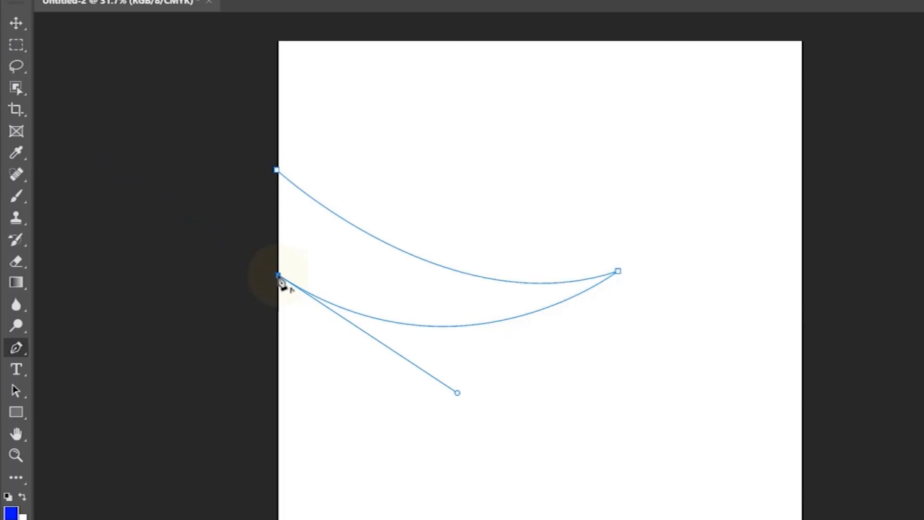
{"action": "left_click", "coordinate": [278, 171]}
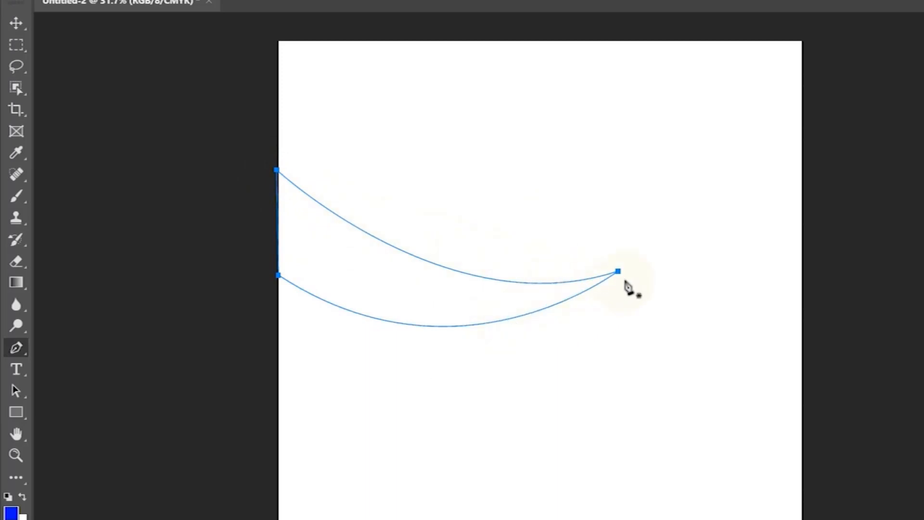
- Select the crescent path's pointed tip anchor and lengthen its handle toward the left to reshape the upper curve
{"action": "left_click", "coordinate": [602, 281]}
{"action": "left_click", "coordinate": [602, 281]}
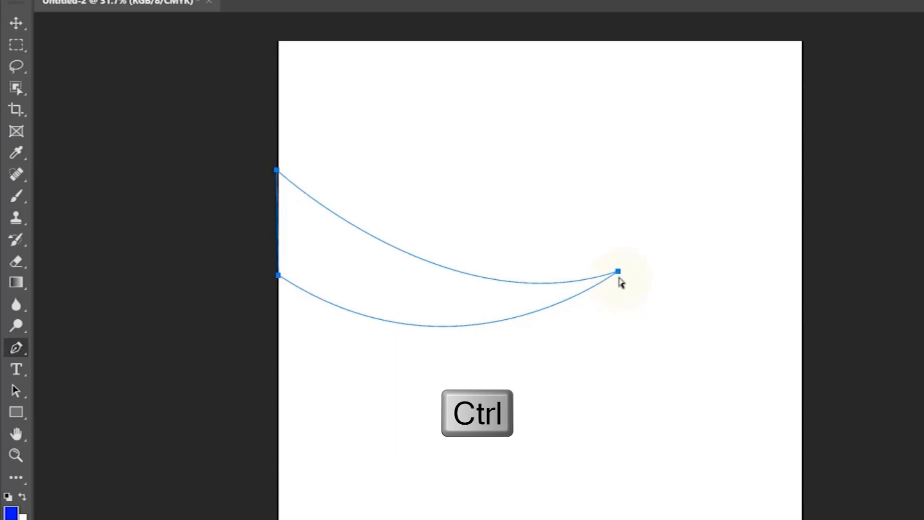
{"action": "left_click", "coordinate": [619, 275], "text": "ctrl"}
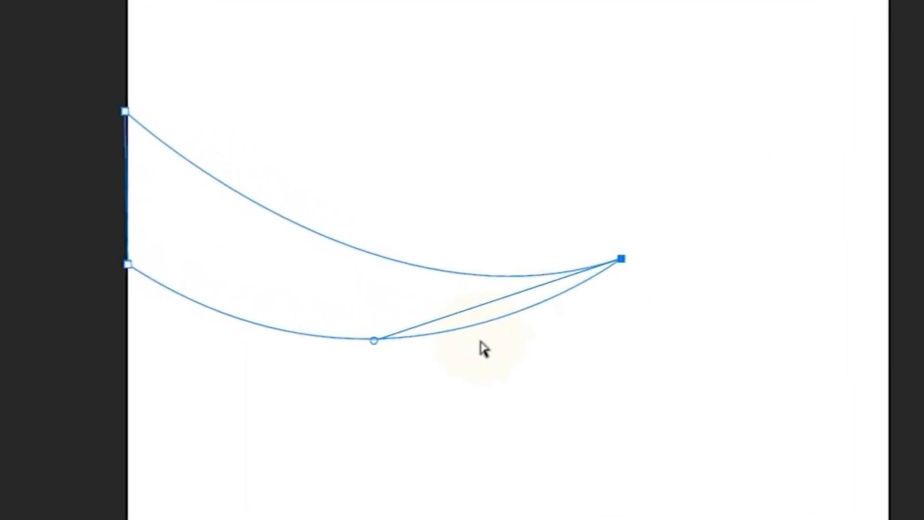
{"action": "left_click", "coordinate": [375, 341]}
{"action": "left_click_drag", "start_coordinate": [374, 341], "coordinate": [286, 332]}
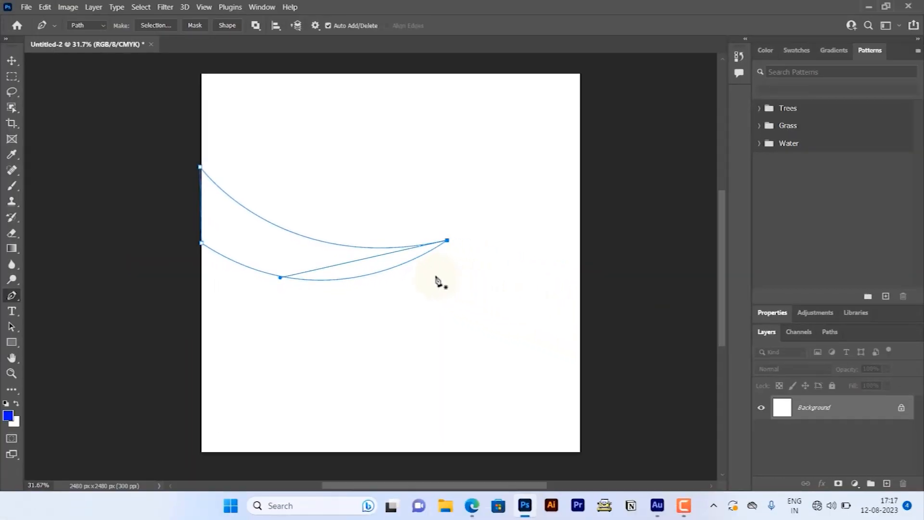
- Convert the crescent path into a selection, fill it with the blue foreground color on a new layer and deselect
{"action": "key", "text": "ctrl+Return"}
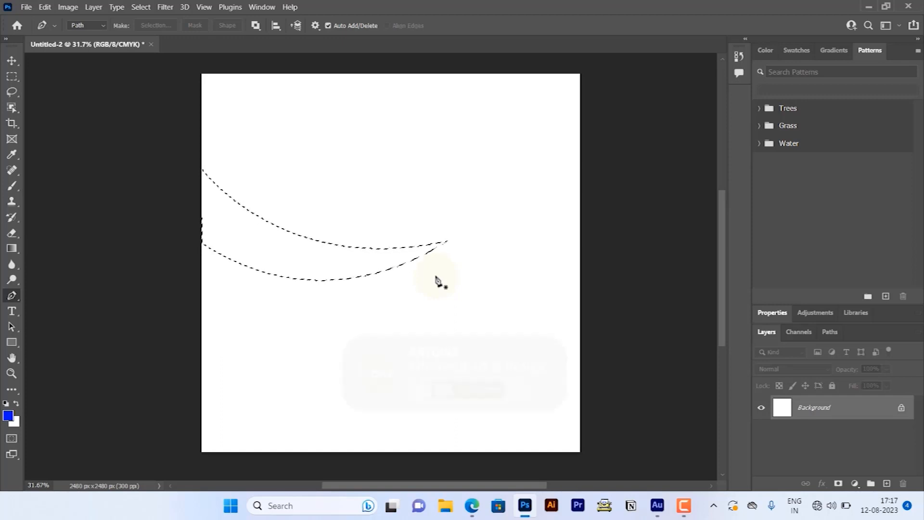
{"action": "key", "text": "ctrl+shift+n"}
{"action": "key", "text": "Return"}
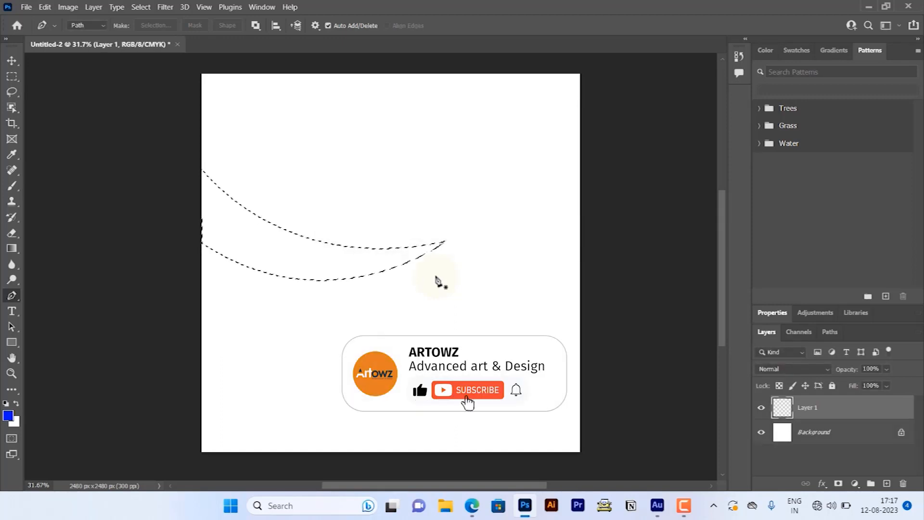
{"action": "key", "text": "alt+BackSpace"}
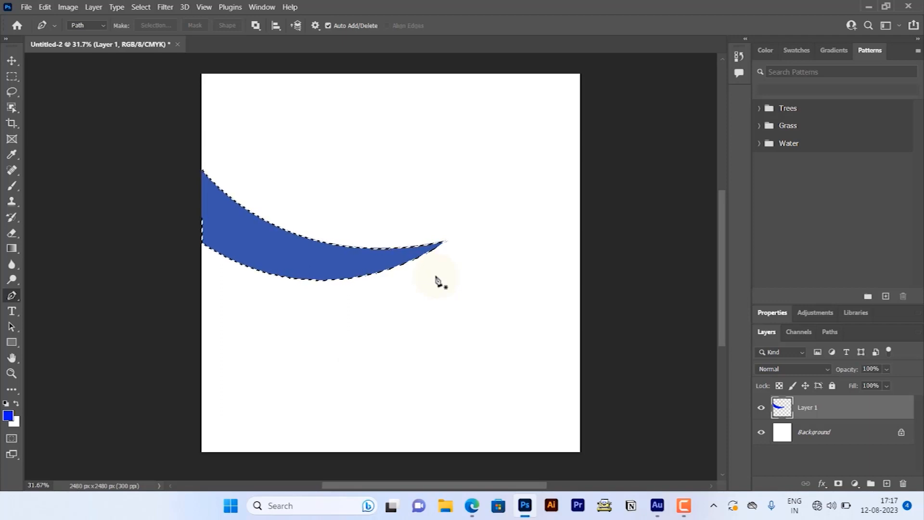
{"action": "key", "text": "ctrl+d"}
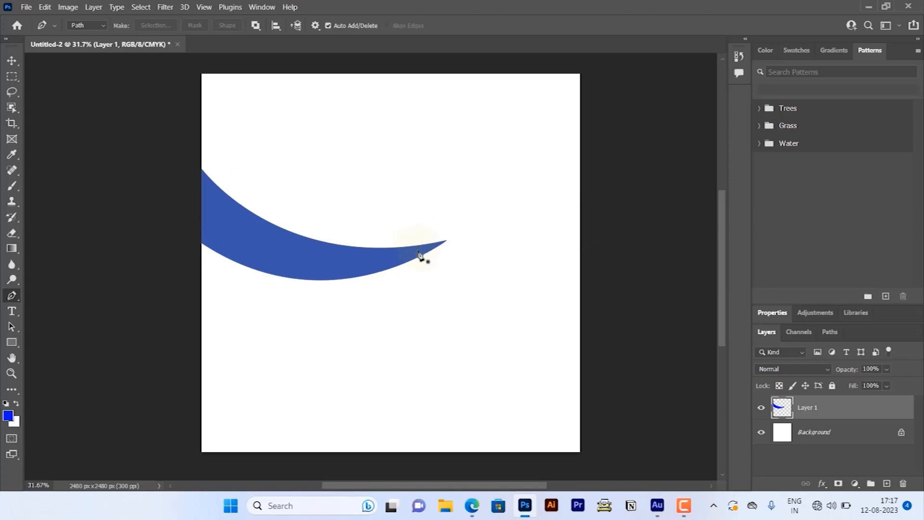
{"action": "key", "text": "v"}
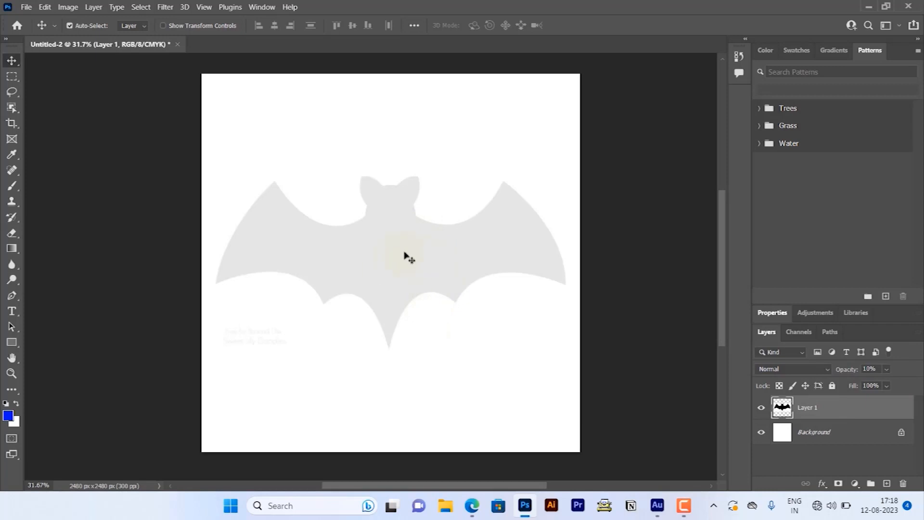
- Lock the bat layer and trace the left wing's outer edge and upper curve up to the neck, using corner anchors
{"action": "left_click", "coordinate": [831, 386]}
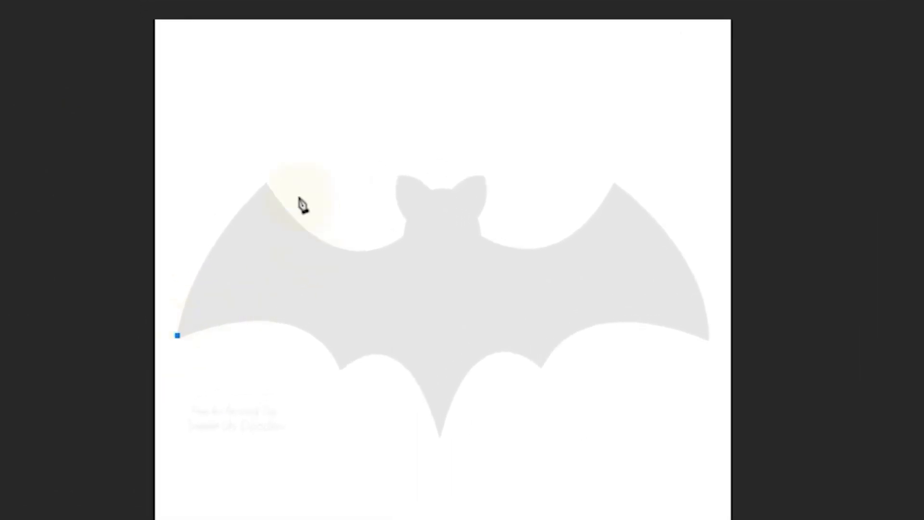
{"action": "left_click_drag", "start_coordinate": [265, 184], "coordinate": [338, 116]}
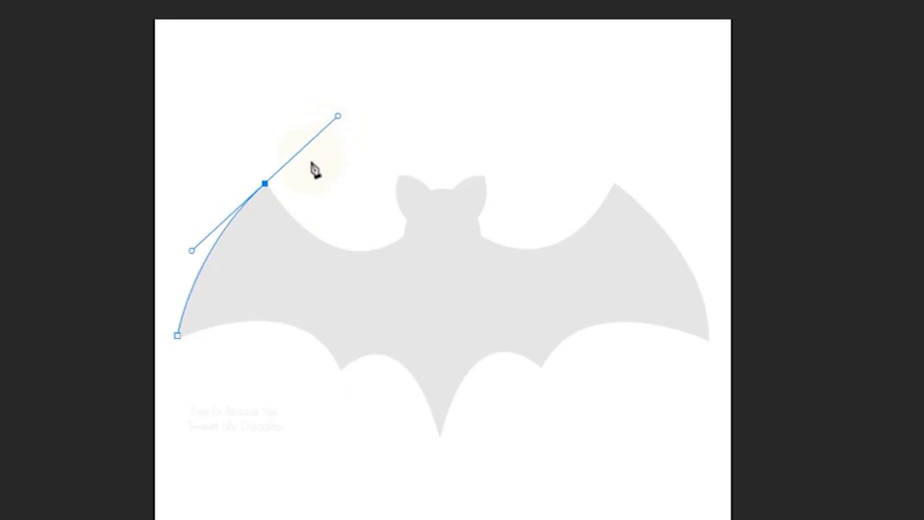
{"action": "left_click", "coordinate": [266, 185]}
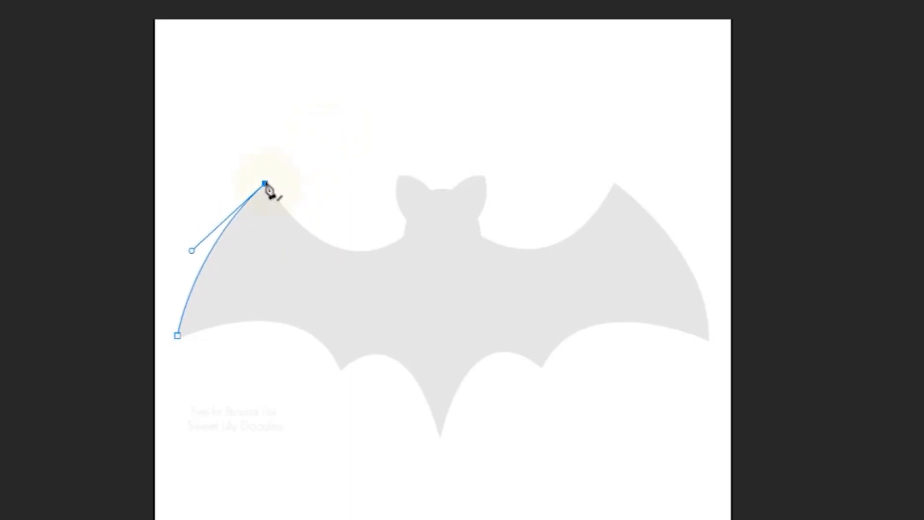
{"action": "left_click", "coordinate": [405, 236]}
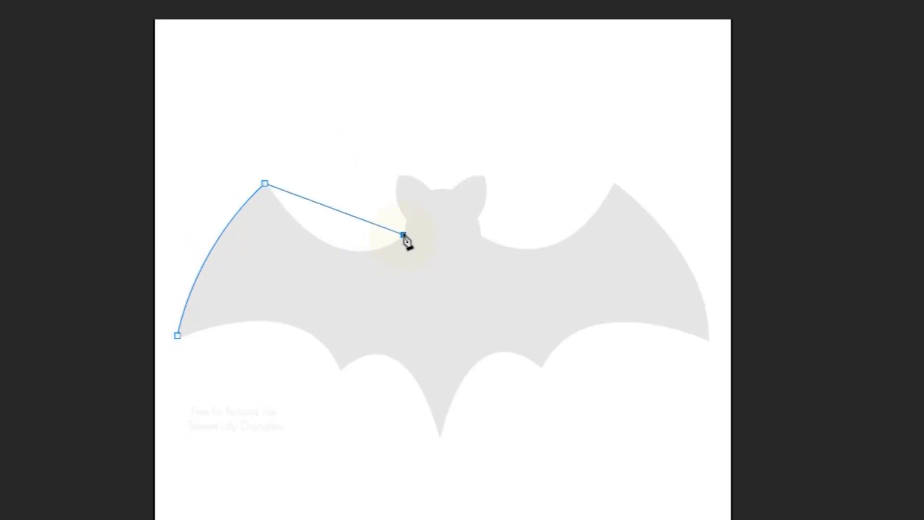
{"action": "left_click_drag", "start_coordinate": [405, 236], "coordinate": [474, 181]}
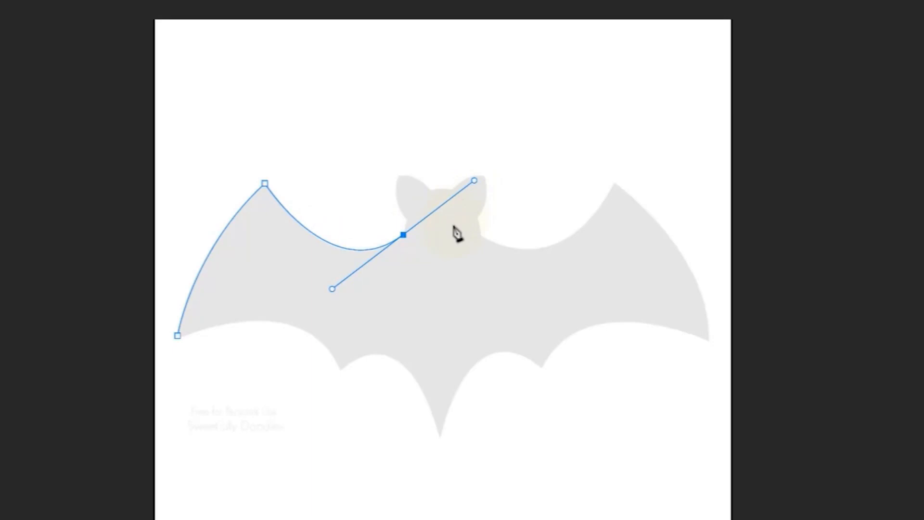
{"action": "left_click", "coordinate": [405, 236], "text": "alt"}
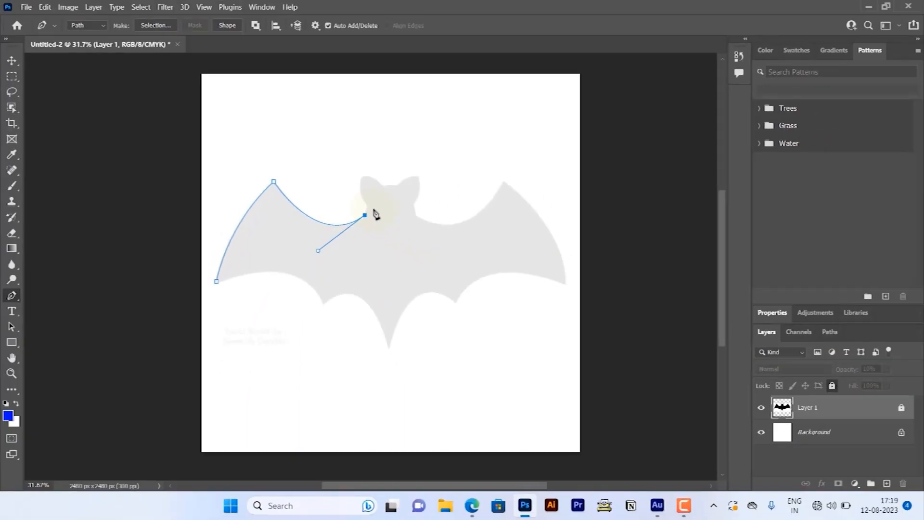
- Continue the path up the left side of the neck and around the left ear to its inner base
{"action": "key", "text": "alt"}
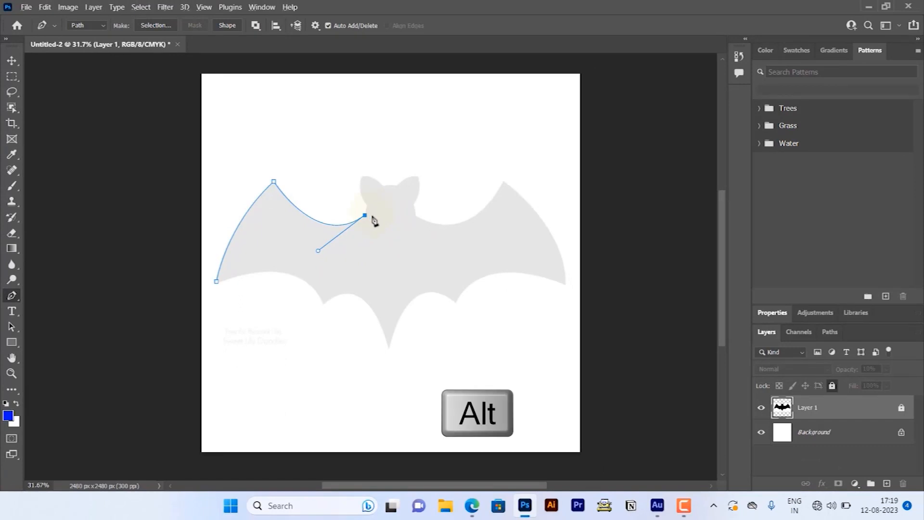
{"action": "scroll", "coordinate": [375, 220], "scroll_direction": "up", "scroll_amount": 5}
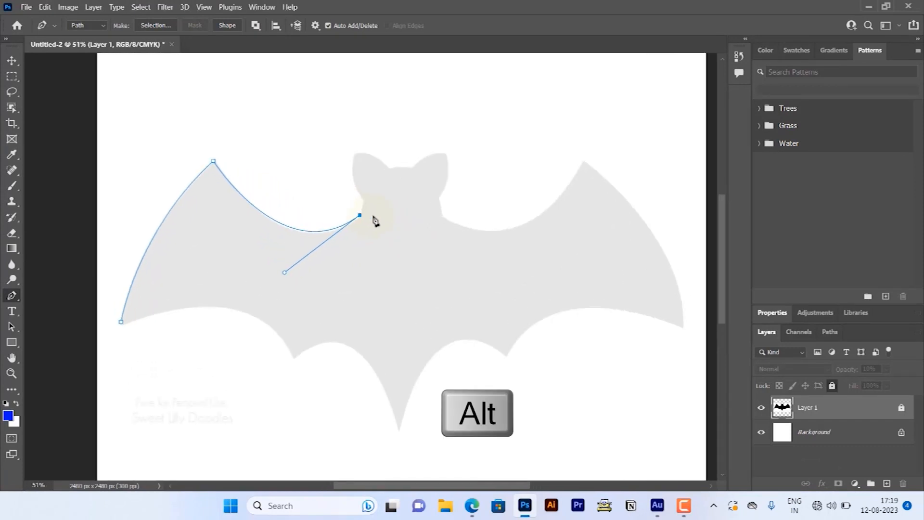
{"action": "scroll", "coordinate": [376, 221], "scroll_direction": "up", "scroll_amount": 1}
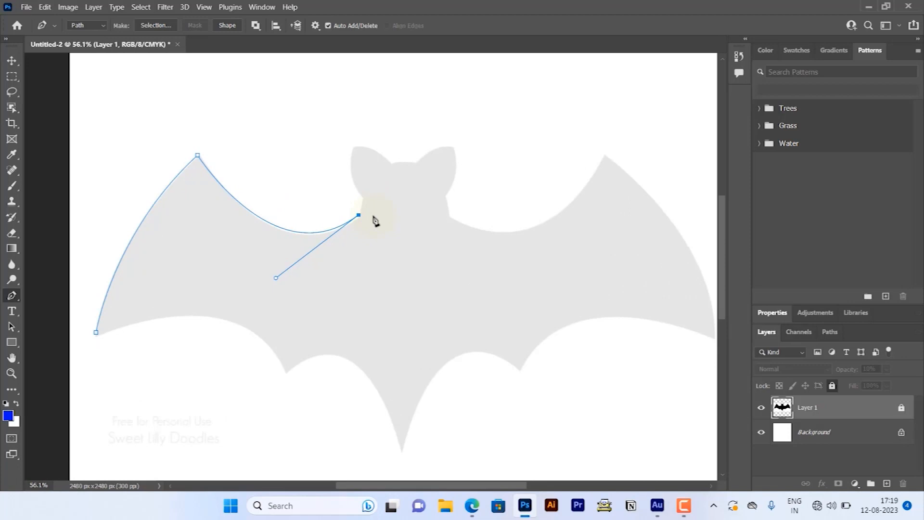
{"action": "scroll", "coordinate": [377, 214], "scroll_direction": "down", "scroll_amount": 5}
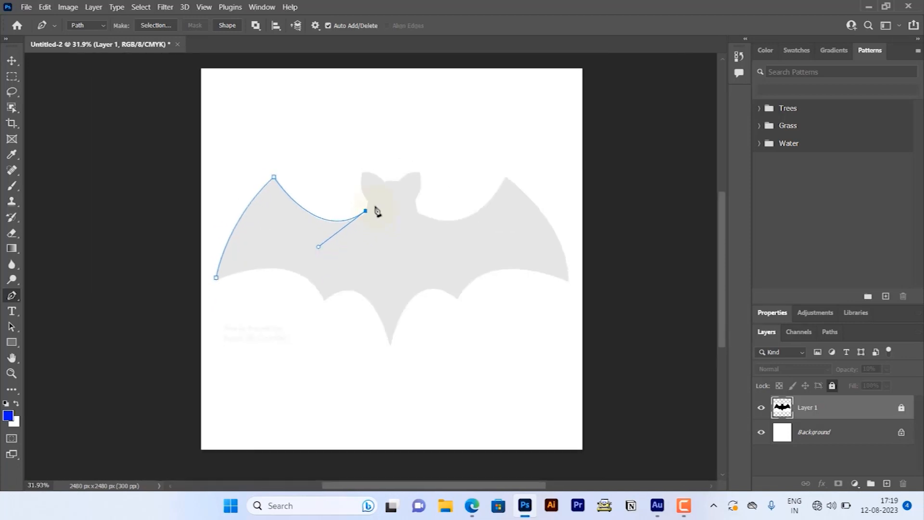
{"action": "scroll", "coordinate": [377, 212], "scroll_direction": "down", "scroll_amount": 1}
{"action": "scroll", "coordinate": [377, 211], "scroll_direction": "up", "scroll_amount": 10}
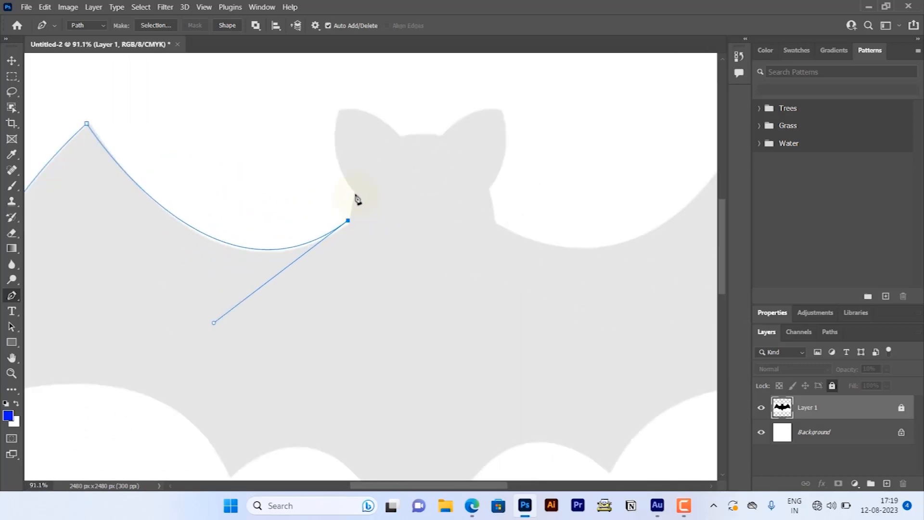
{"action": "left_click", "coordinate": [355, 194]}
{"action": "left_click", "coordinate": [357, 195]}
{"action": "left_click_drag", "start_coordinate": [340, 112], "coordinate": [358, 71]}
{"action": "left_click_drag", "start_coordinate": [399, 136], "coordinate": [442, 142]}
- Trace the top of the bat's head and curve the path around the right ear to its outer base
{"action": "left_click", "coordinate": [441, 135]}
{"action": "left_click", "coordinate": [502, 111]}
{"action": "left_click_drag", "start_coordinate": [513, 111], "coordinate": [548, 113]}
{"action": "left_click", "coordinate": [501, 111], "text": "alt"}
{"action": "left_click_drag", "start_coordinate": [488, 188], "coordinate": [454, 222]}
{"action": "left_click_drag", "start_coordinate": [477, 224], "coordinate": [271, 234]}
{"action": "left_click_drag", "start_coordinate": [287, 234], "coordinate": [281, 244]}
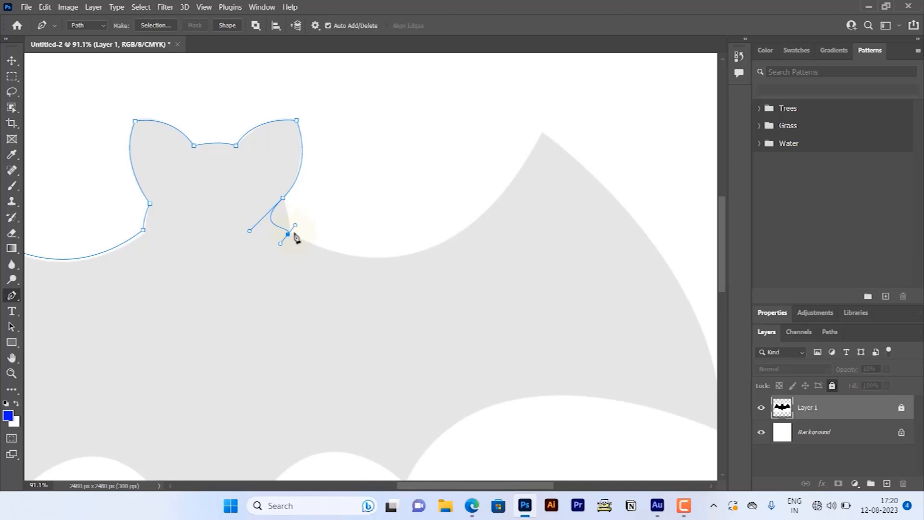
{"action": "key", "text": "ctrl+z"}
{"action": "key", "text": "ctrl+z"}
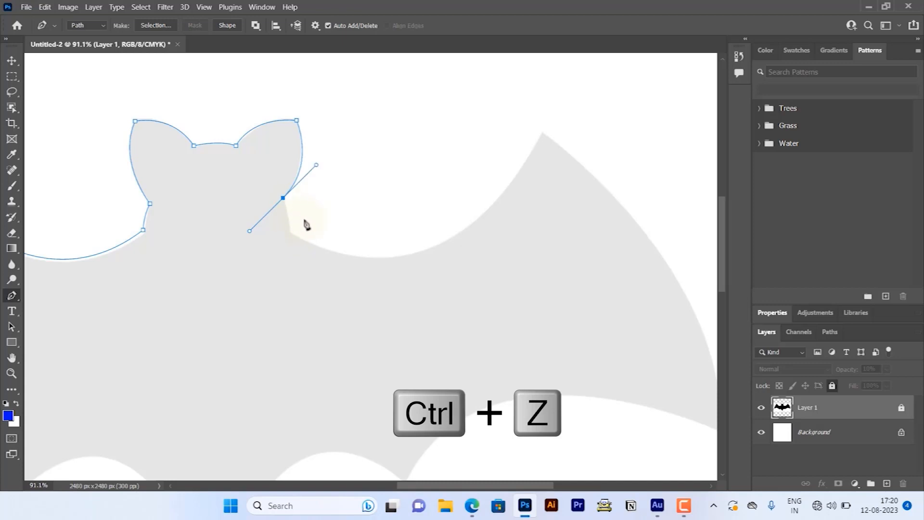
- Remove the outgoing handle at the right ear's outer base and trace the right side of the neck down to the wing
{"action": "left_click", "coordinate": [283, 198], "text": "alt"}
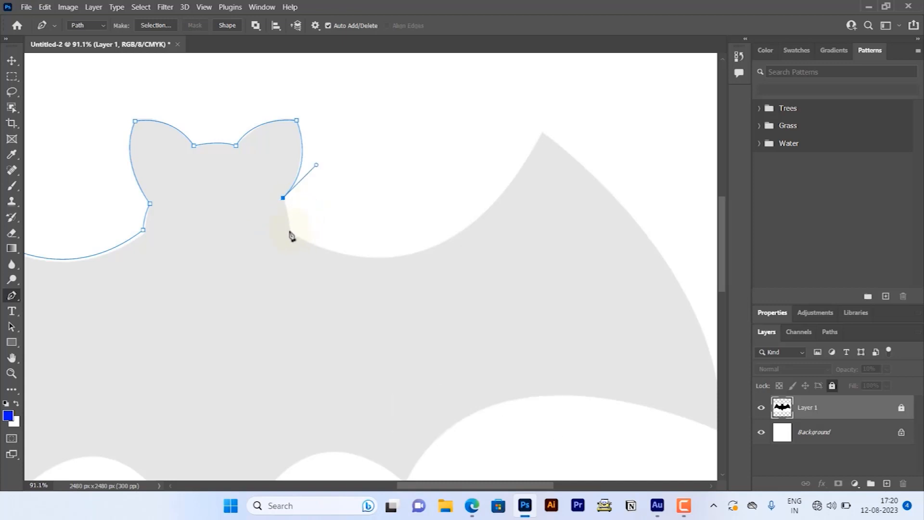
{"action": "left_click_drag", "start_coordinate": [287, 230], "coordinate": [284, 242]}
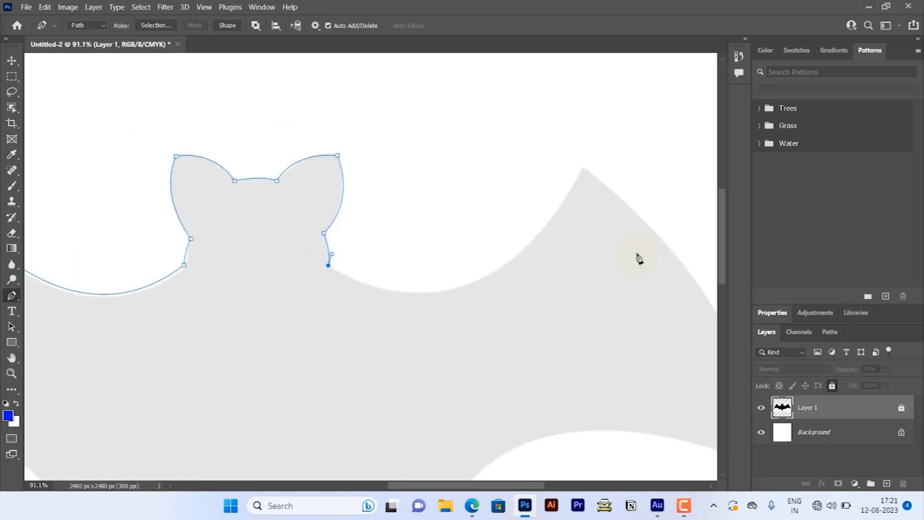
{"action": "key", "text": "space"}
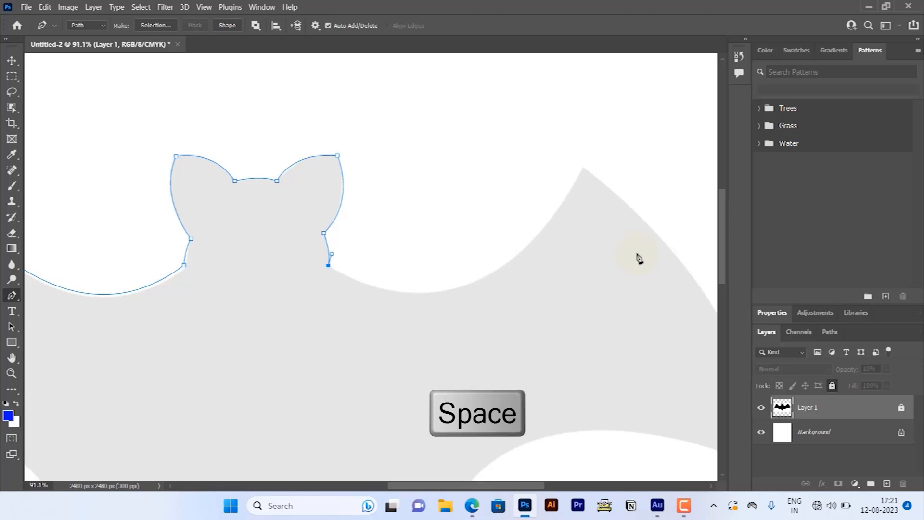
{"action": "left_click_drag", "start_coordinate": [636, 252], "coordinate": [486, 272]}
{"action": "scroll", "coordinate": [448, 274], "scroll_direction": "down", "scroll_amount": 2}
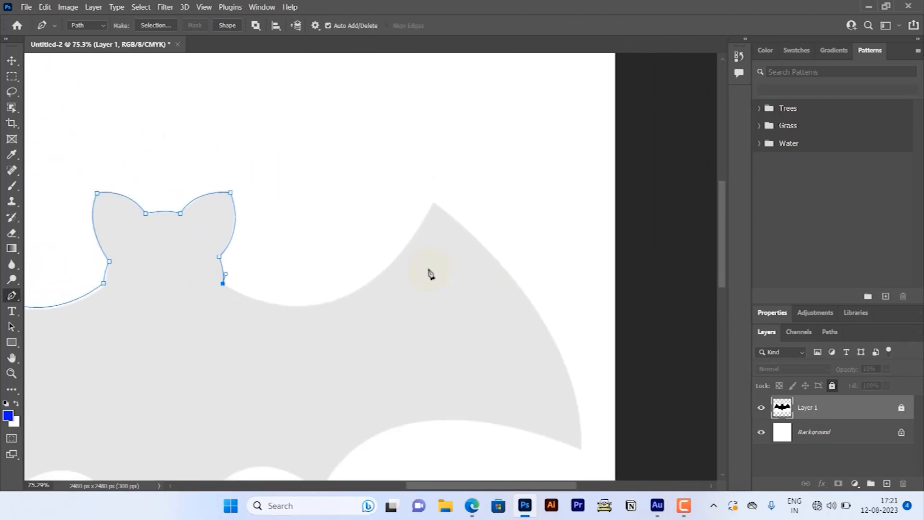
- Trace the right wing's upper curve to its peak and its outer edge down to the lower tip, ending in a corner anchor
{"action": "left_click_drag", "start_coordinate": [432, 208], "coordinate": [513, 54]}
{"action": "scroll", "coordinate": [435, 234], "scroll_direction": "down", "scroll_amount": 2}
{"action": "scroll", "coordinate": [481, 265], "scroll_direction": "down", "scroll_amount": 3}
{"action": "left_click_drag", "start_coordinate": [544, 286], "coordinate": [545, 409]}
{"action": "left_click", "coordinate": [545, 286], "text": "alt"}
- Trace the right wing's scalloped lower edge from the outer tip to the bat's tail point, using corner anchors
{"action": "left_click_drag", "start_coordinate": [351, 315], "coordinate": [287, 416]}
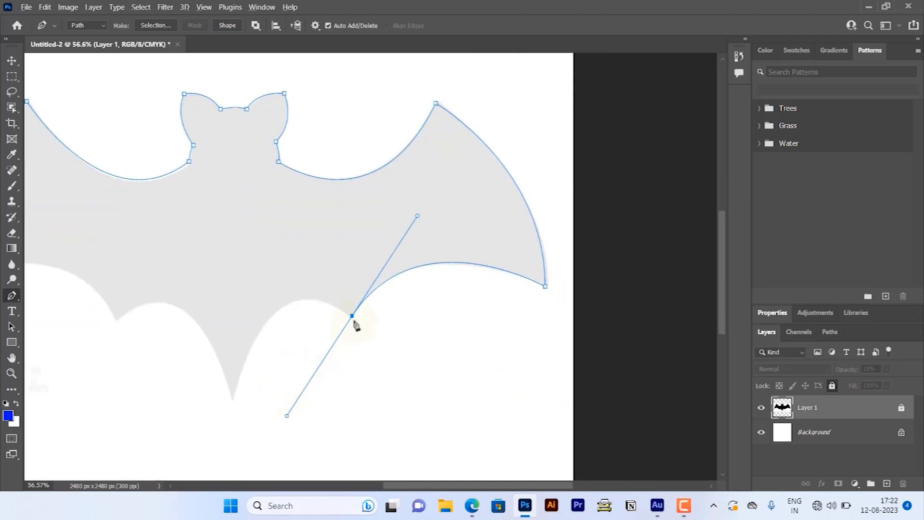
{"action": "left_click", "coordinate": [352, 316], "text": "alt"}
{"action": "left_click_drag", "start_coordinate": [317, 303], "coordinate": [357, 208]}
{"action": "left_click_drag", "start_coordinate": [271, 302], "coordinate": [230, 453]}
{"action": "left_click", "coordinate": [272, 303], "text": "alt"}
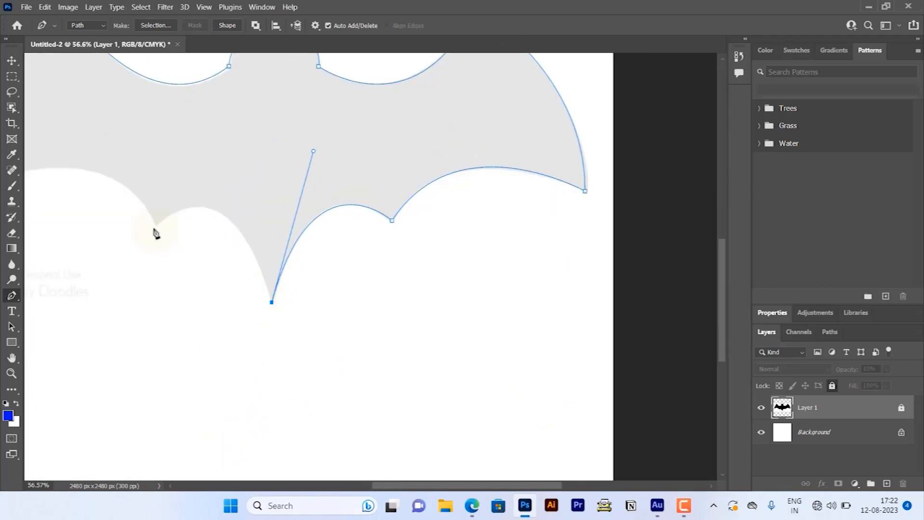
- Trace the scalloped lower edge from the tail point across the left wing and close the path at its starting anchor
{"action": "left_click_drag", "start_coordinate": [156, 227], "coordinate": [76, 296]}
{"action": "left_click", "coordinate": [154, 227], "text": "alt"}
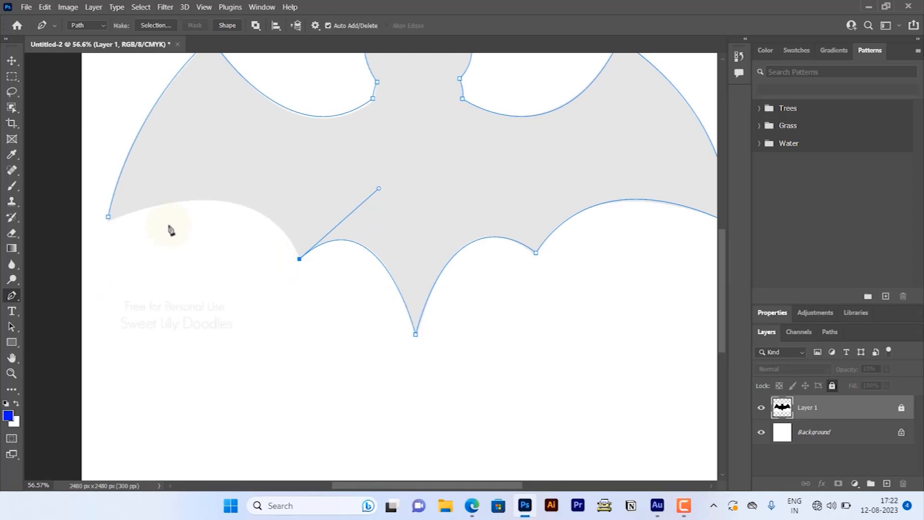
{"action": "left_click_drag", "start_coordinate": [109, 217], "coordinate": [207, 270]}
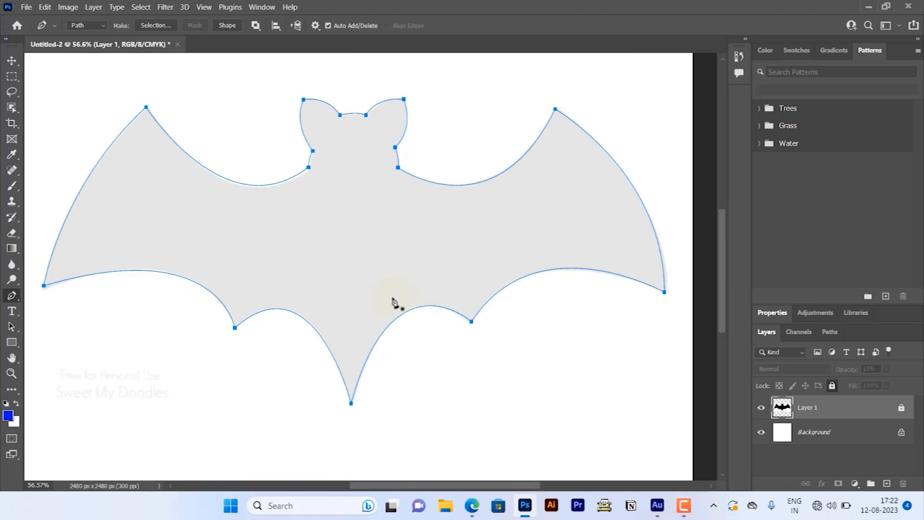
- Convert the closed bat path to a selection and fill it with the blue foreground color on a new layer, leaving nothing selected
{"action": "key", "text": "ctrl+Return"}
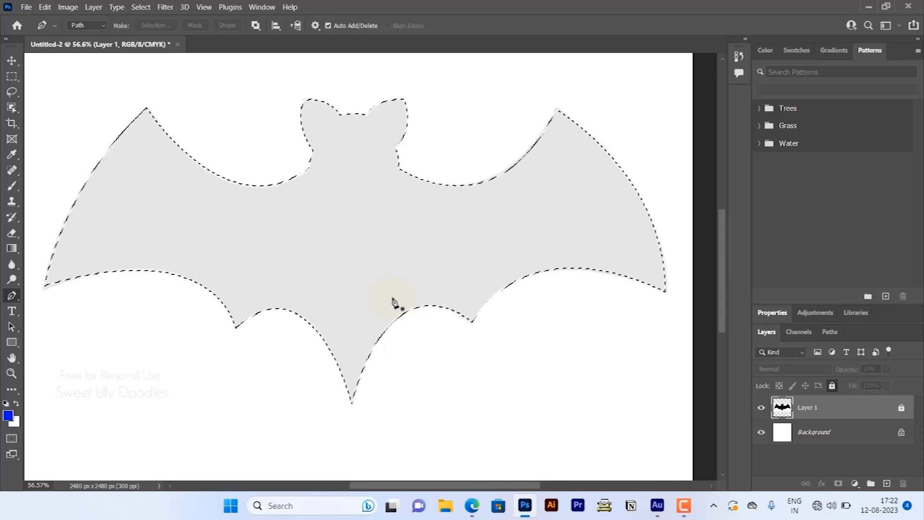
{"action": "key", "text": "ctrl+shift+n"}
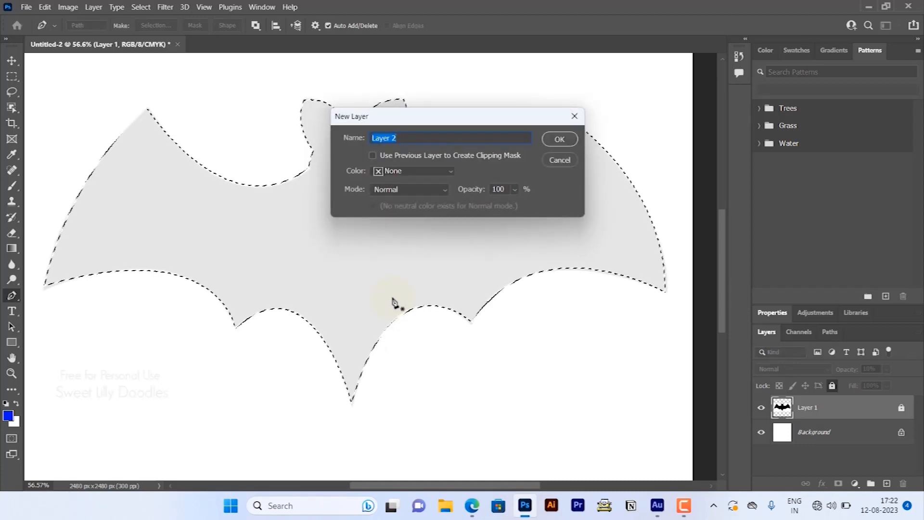
{"action": "key", "text": "Return"}
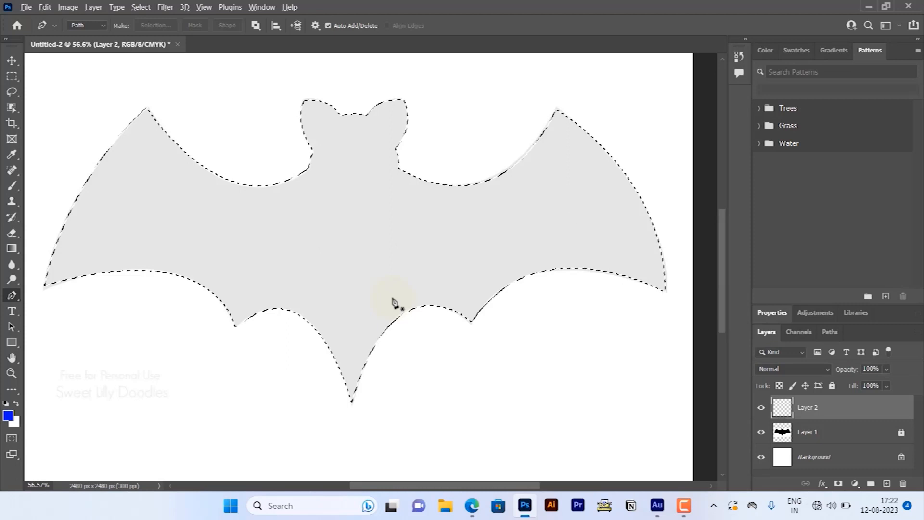
{"action": "key", "text": "alt+BackSpace"}
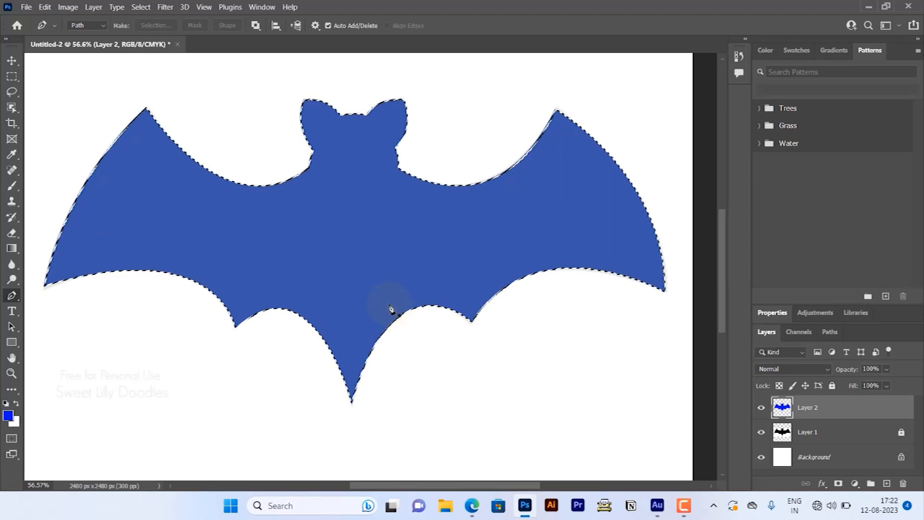
{"action": "key", "text": "ctrl+d"}
- Shift the blue bat shape slightly over the original silhouette with the Move tool
{"action": "left_click", "coordinate": [12, 61]}
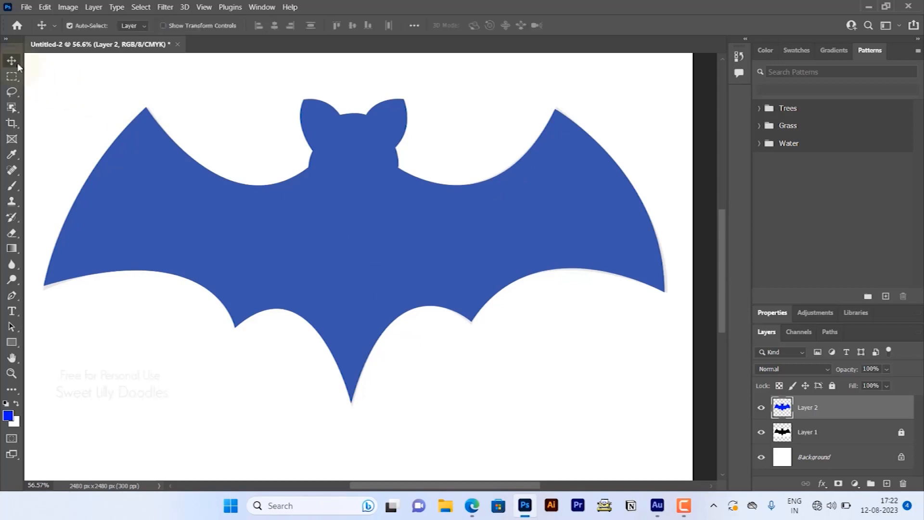
{"action": "left_click_drag", "start_coordinate": [320, 191], "coordinate": [342, 209]}
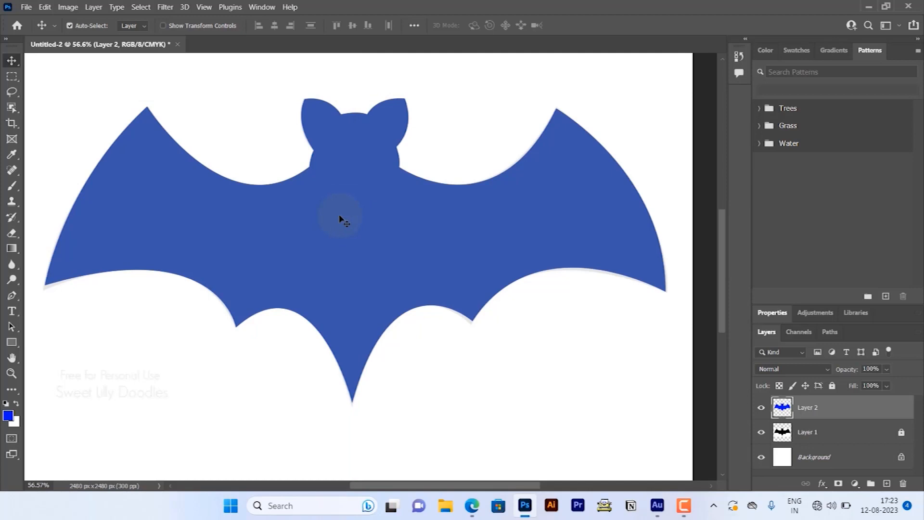